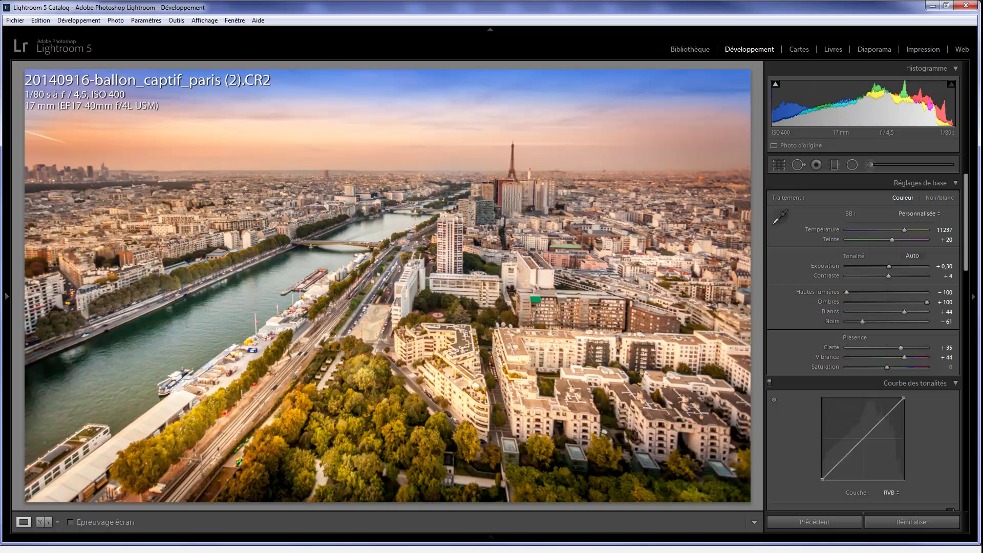
- Expand the filmstrip to show the PARIS folder's thumbnails below the sunset image
left_click(491, 538)
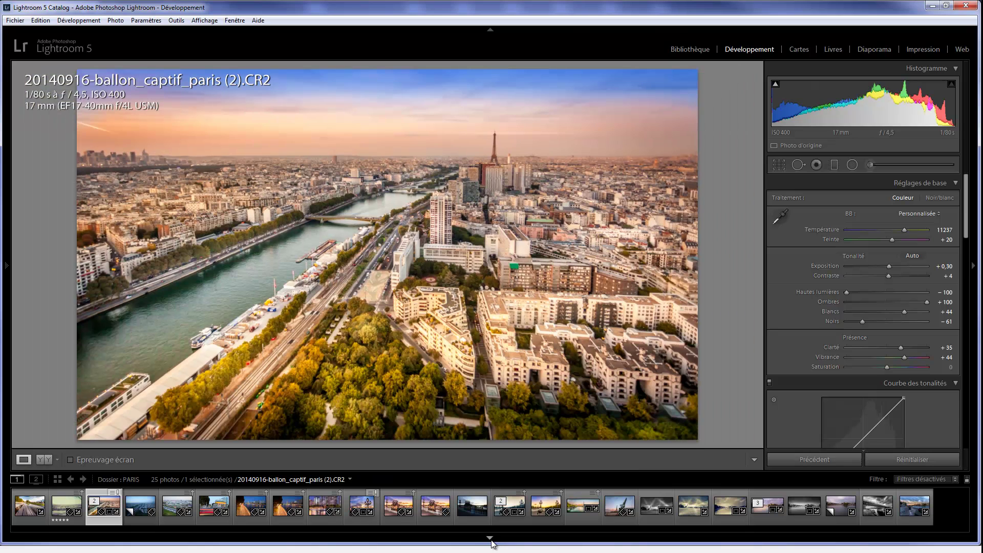
- Create a virtual copy of the balloon photo, reset it to the unedited original, and hide the filmstrip
right_click(105, 517)
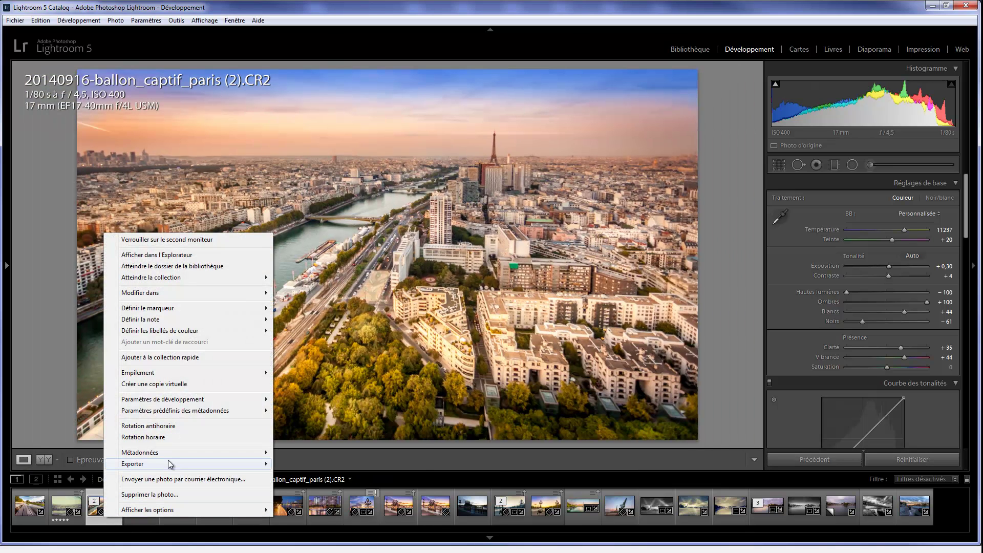
left_click(194, 384)
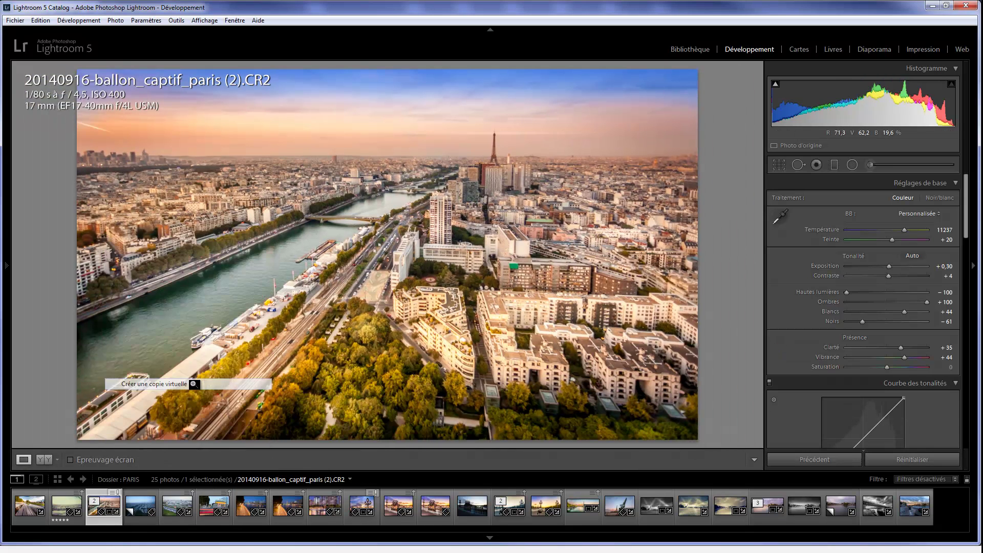
left_click(927, 459)
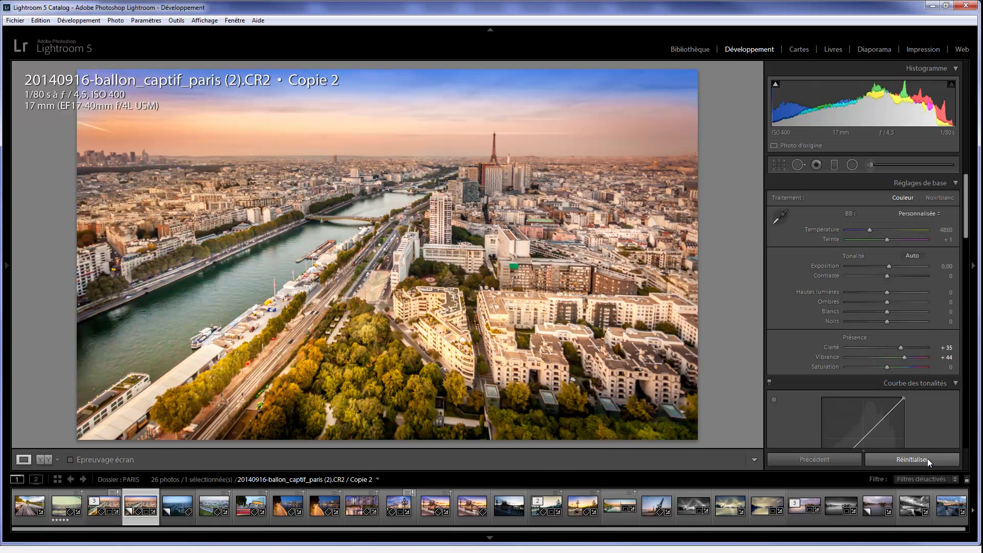
left_click(490, 539)
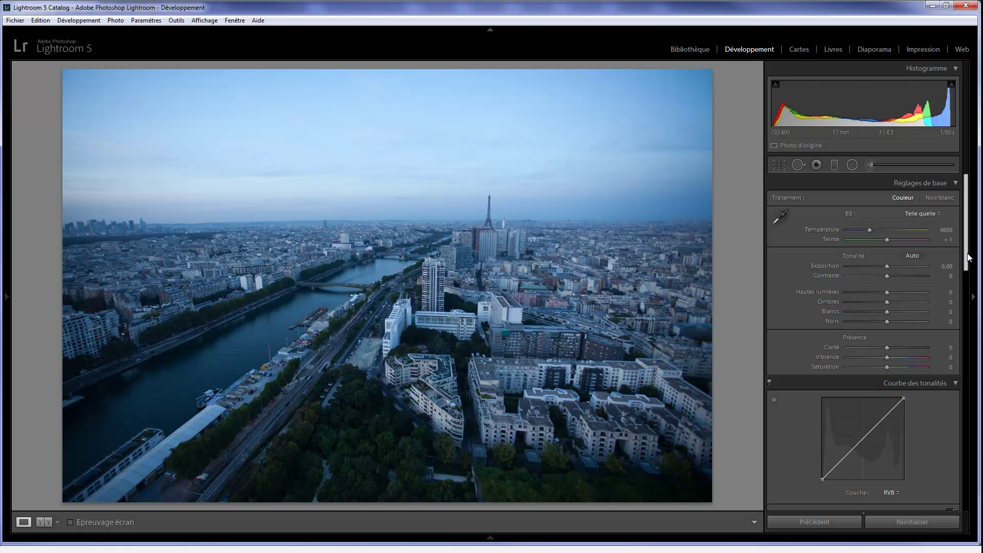
- Enable the lens profile correction and chromatic aberration removal
scroll(953, 349, "down", 5)
scroll(953, 349, "down", 10)
scroll(953, 349, "down", 8)
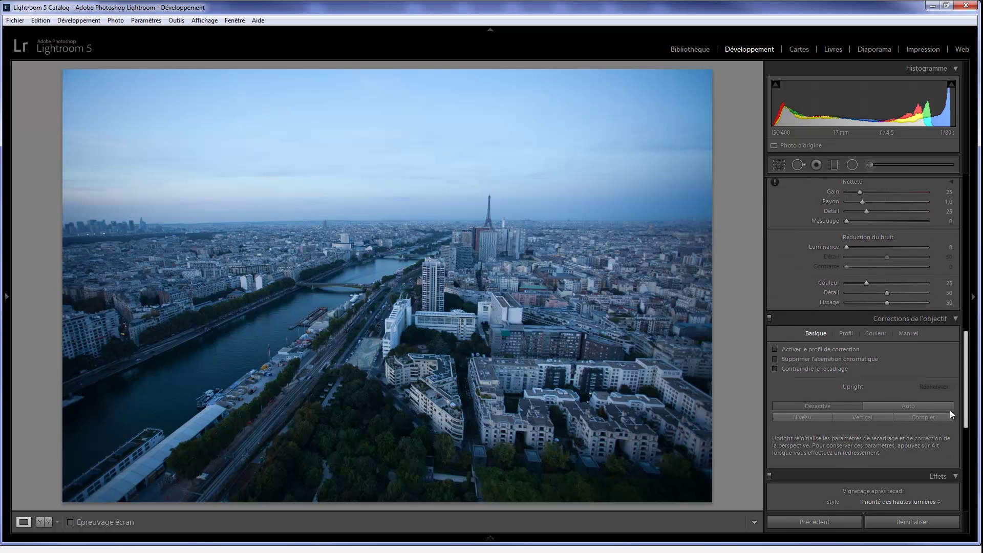
scroll(950, 409, "down", 3)
left_click(774, 271)
left_click(775, 282)
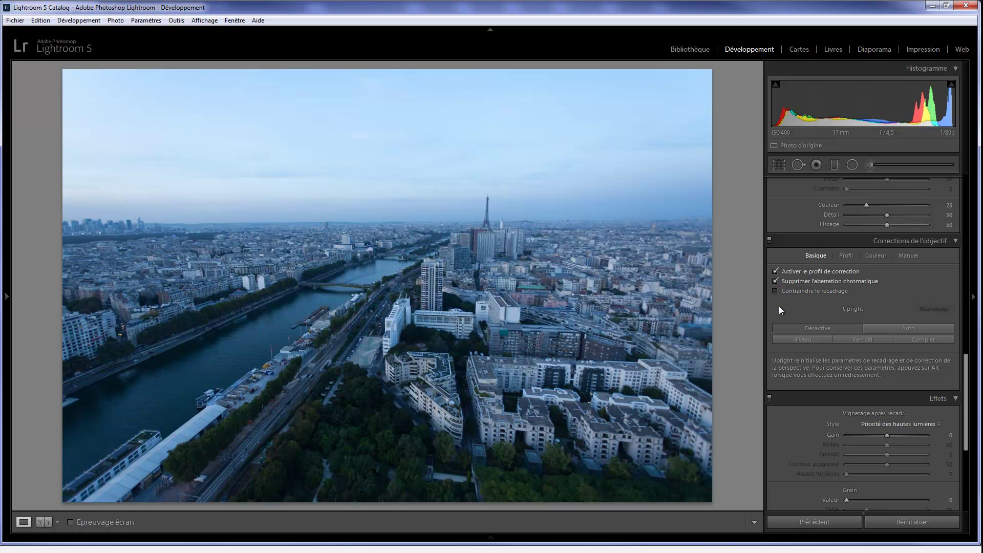
- Compare the Upright modes and settle on Full perspective correction
left_click(889, 327)
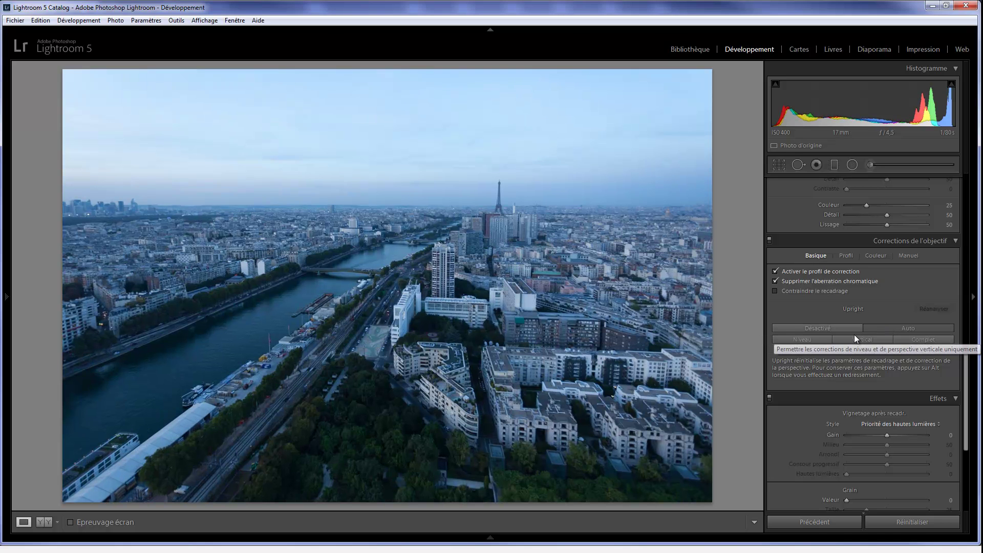
left_click(835, 326)
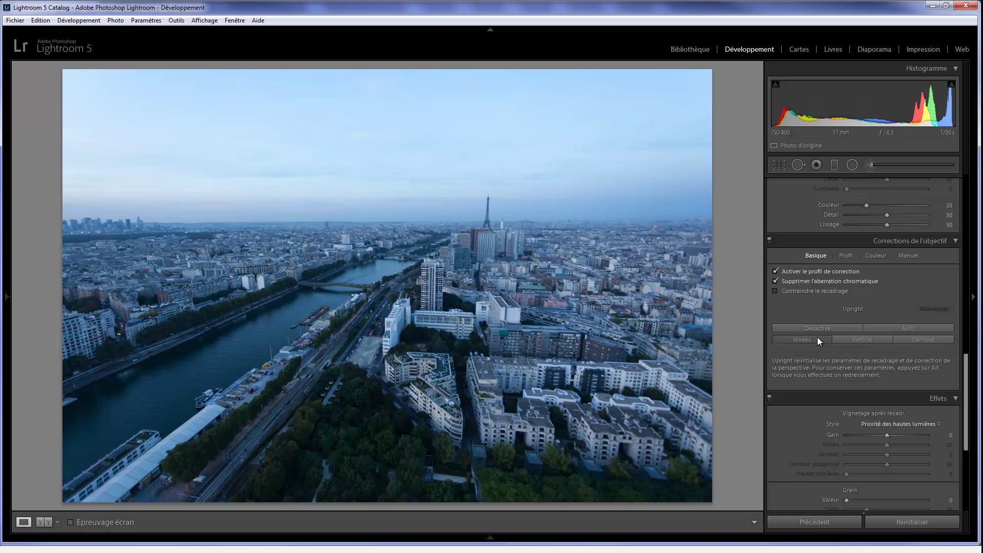
left_click(822, 338)
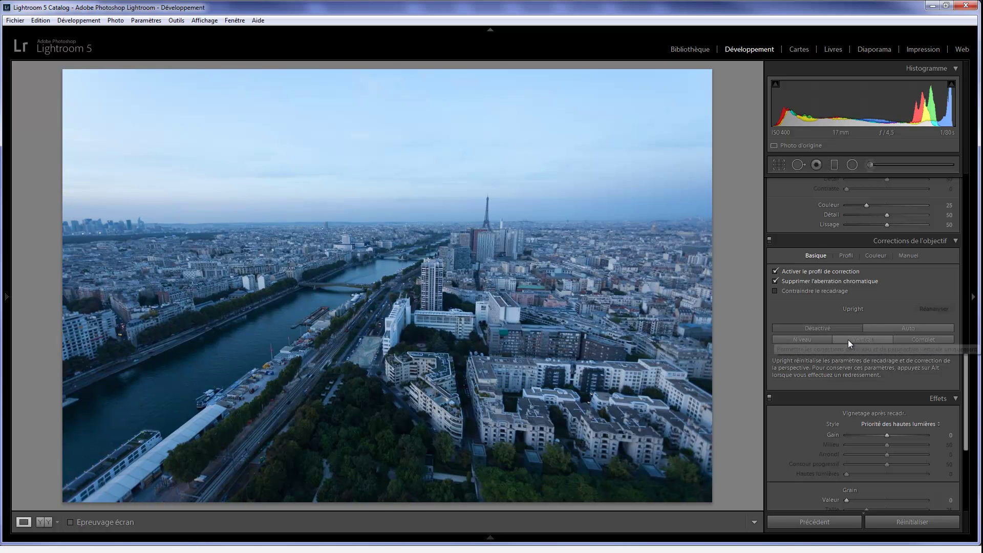
left_click(849, 339)
left_click(833, 328)
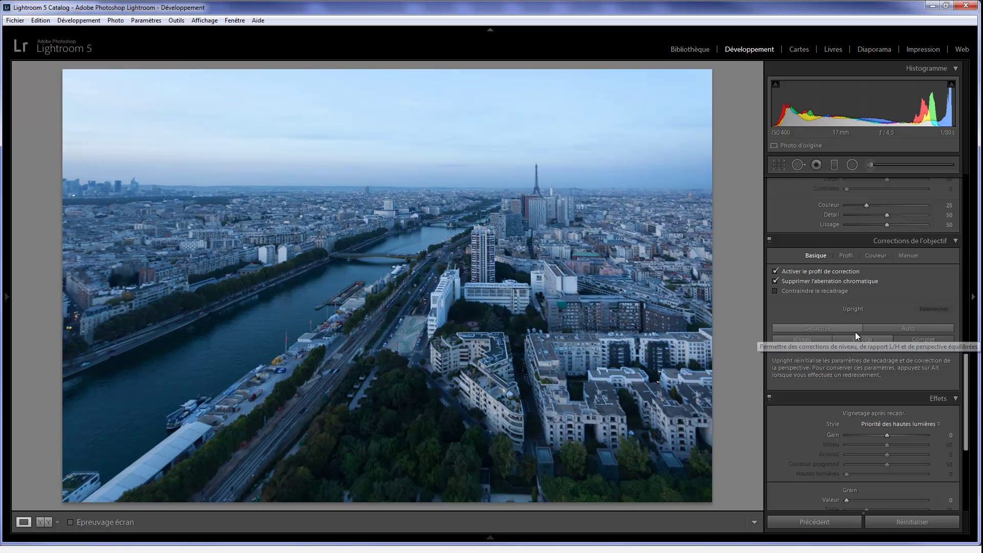
left_click(870, 328)
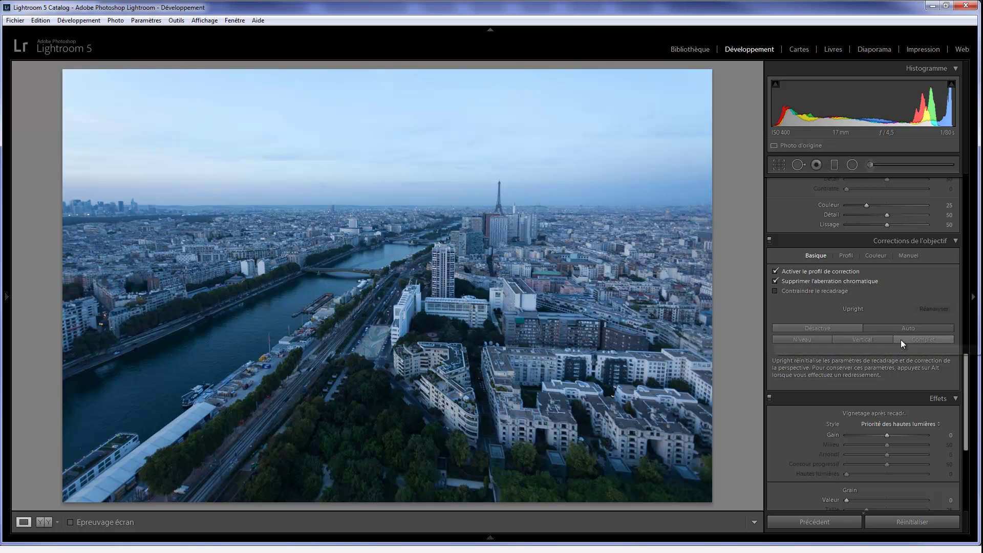
left_click(903, 339)
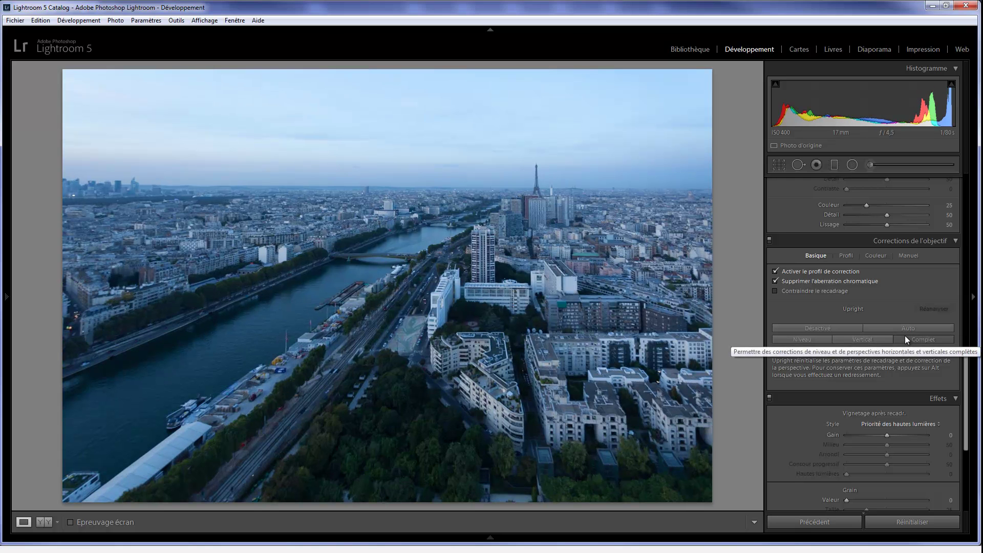
left_click(904, 327)
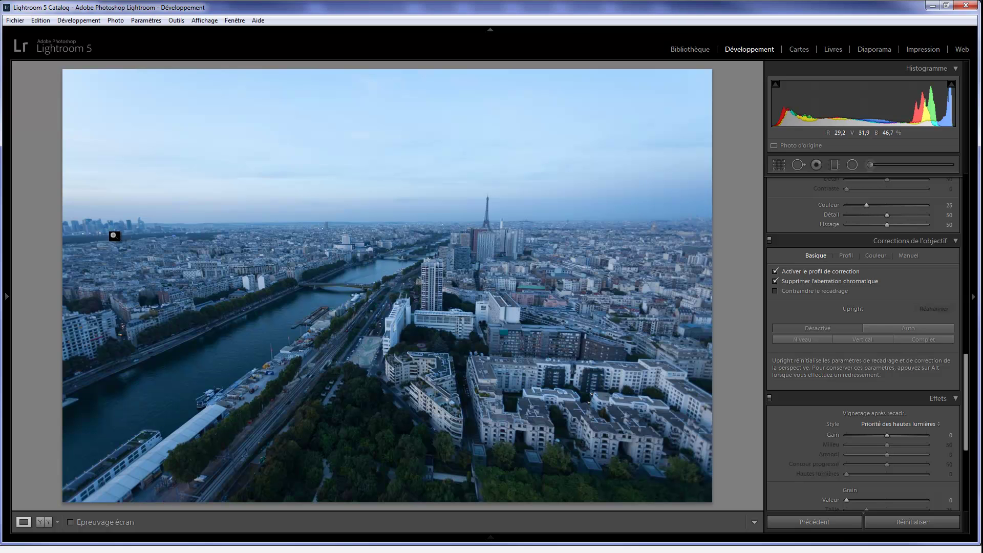
left_click(907, 327)
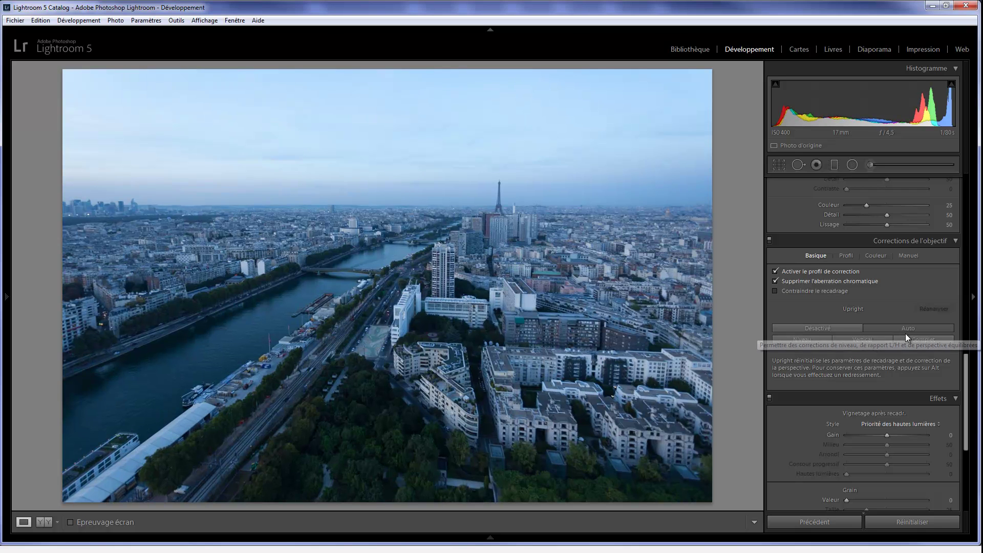
left_click(920, 339)
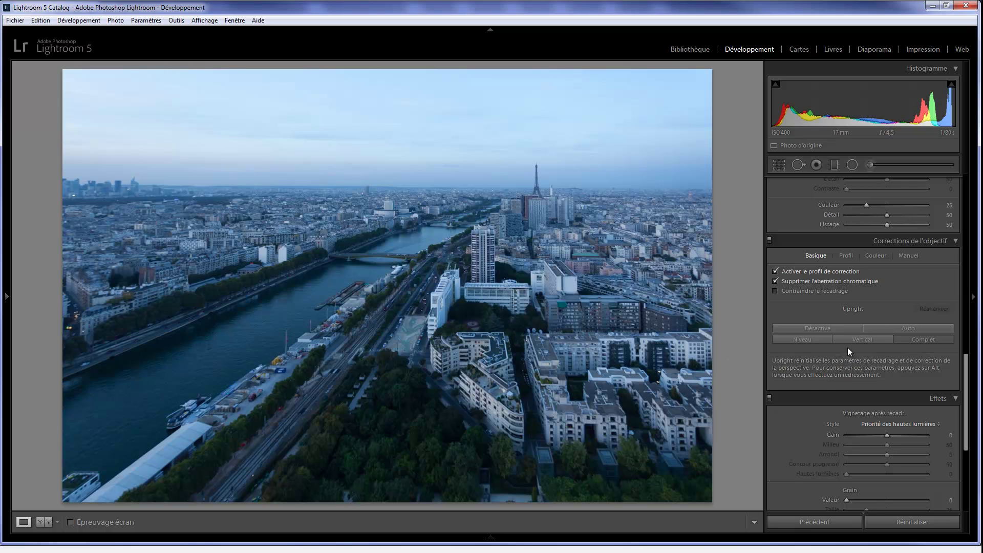
left_click(778, 165)
- Rotate the crop to about −0.49°, trim the top of the sky, and apply the crop
left_click_drag(721, 69, 719, 68)
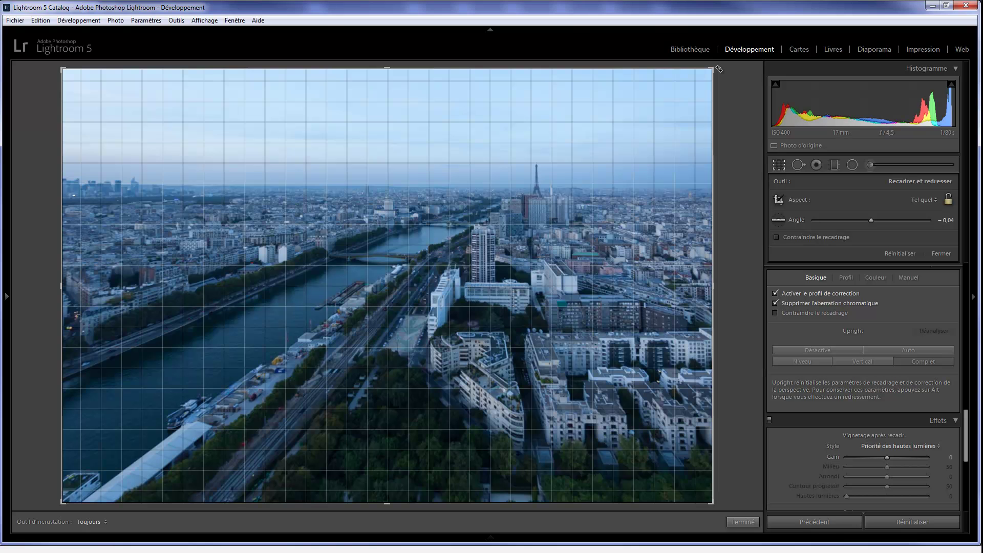
left_click_drag(719, 68, 716, 67)
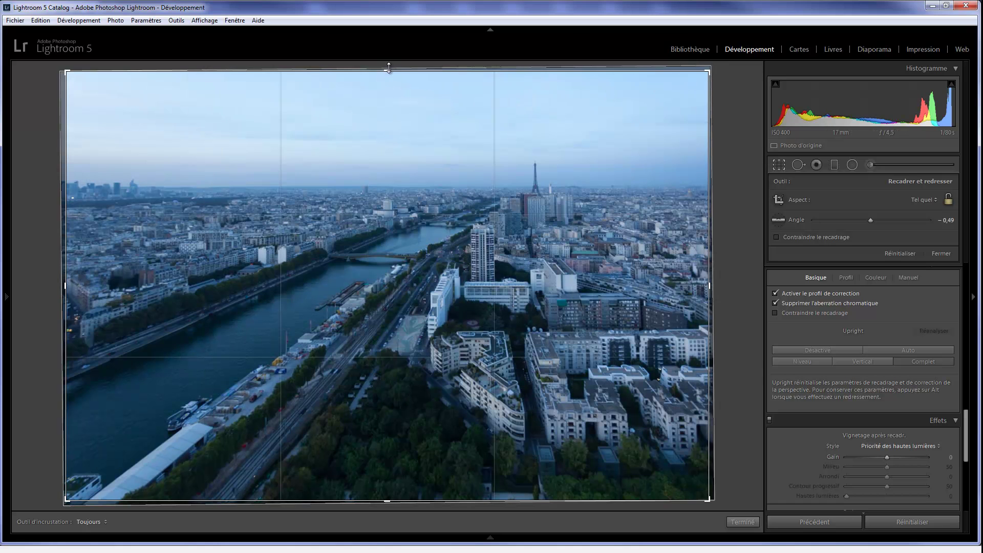
left_click_drag(386, 71, 384, 85)
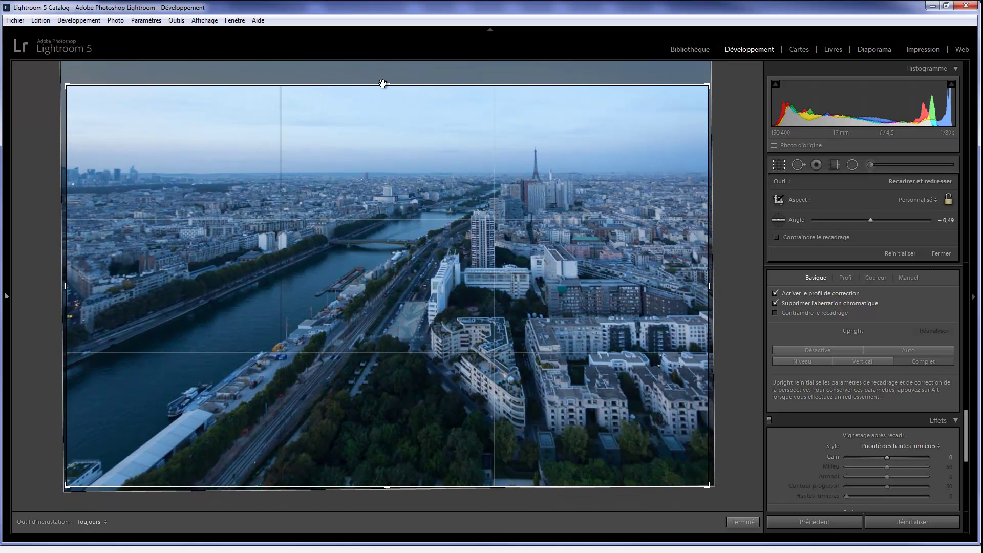
key("Return")
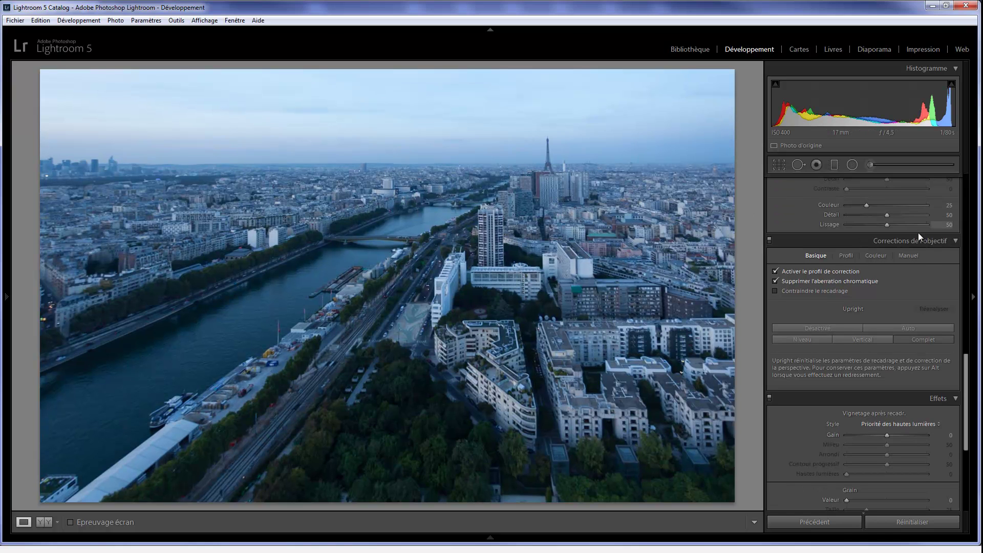
- Set highlights −100, shadows +100, whites +44 and blacks −22, previewing clipping
left_click_drag(965, 367, 980, 178)
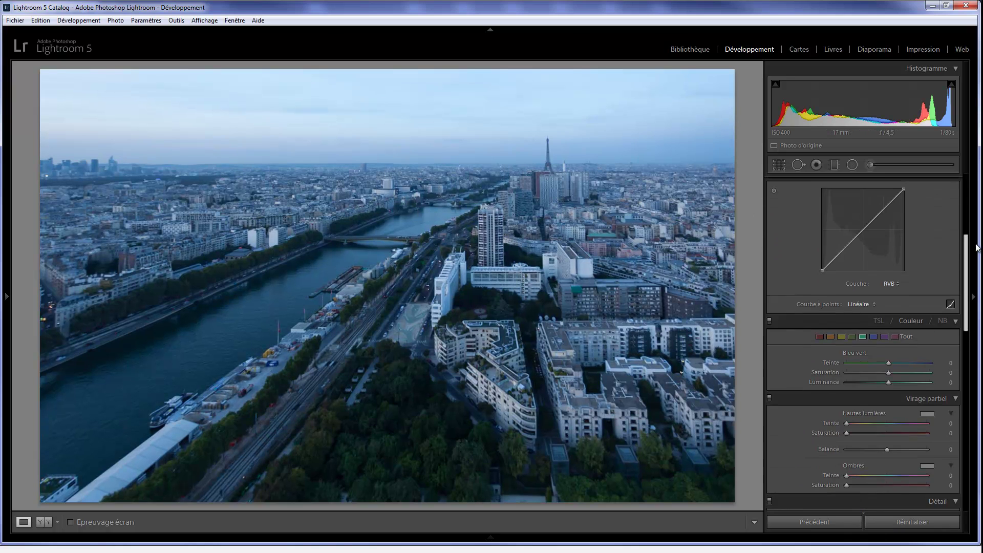
mouse_move(887, 292)
left_mouse_down()
mouse_move(840, 291)
mouse_move(939, 303)
left_mouse_up()
key("alt")
mouse_move(887, 311)
left_mouse_down()
mouse_move(915, 315)
mouse_move(865, 323)
left_mouse_up()
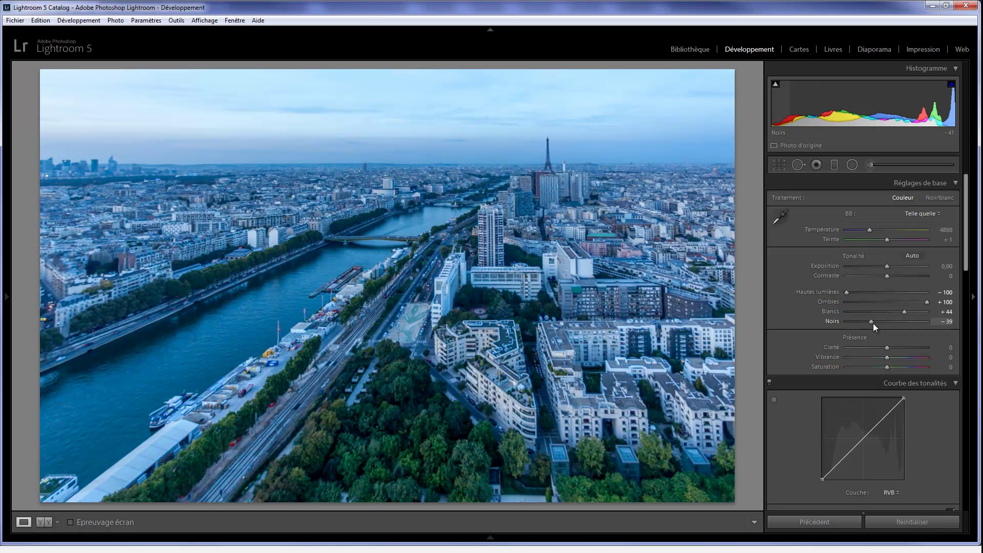
double_click(877, 322)
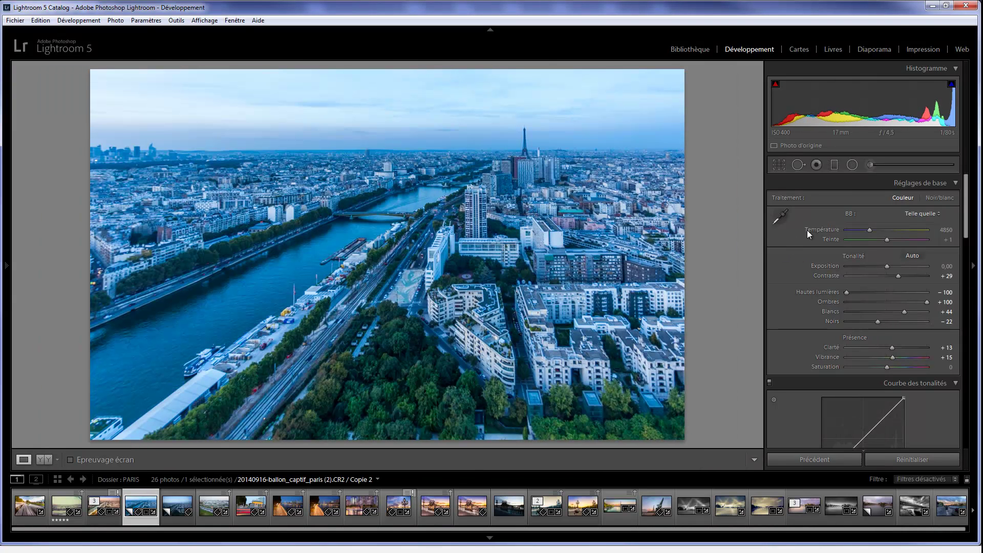
- Apply Auto white balance, then warm the temperature to 11874
left_click(914, 213)
left_click(887, 237)
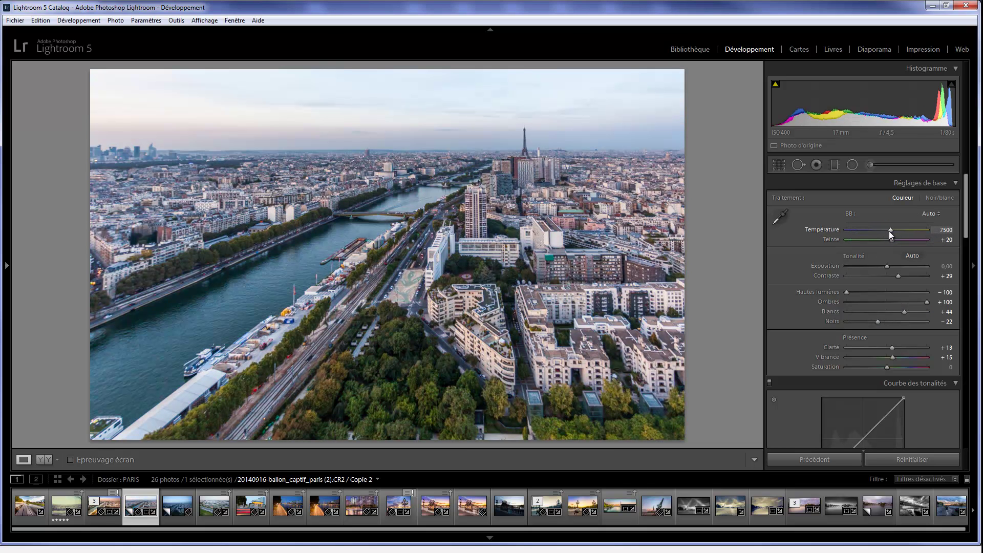
left_click_drag(890, 229, 904, 232)
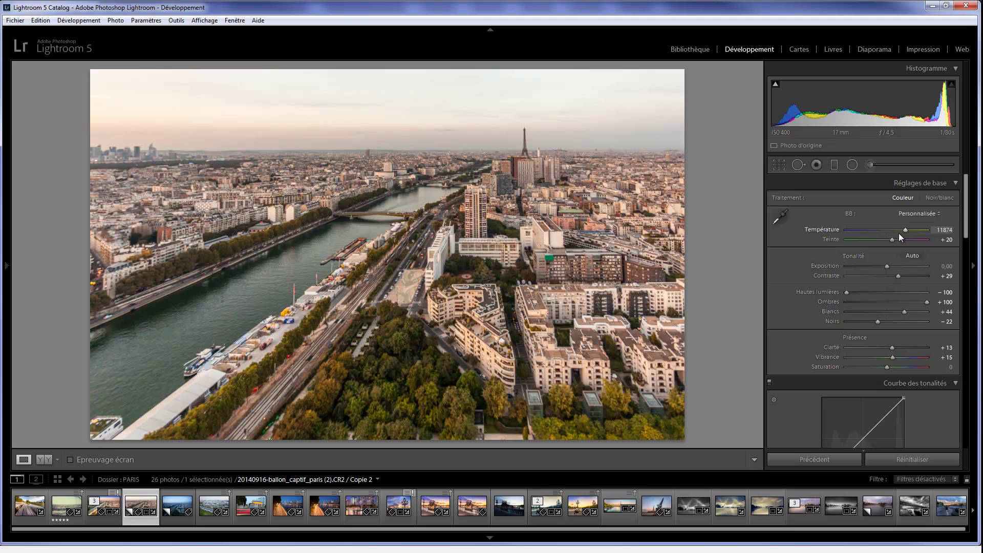
- Draw a graduated filter from the top of the sky toward the horizon at temperature −100
left_click(835, 165)
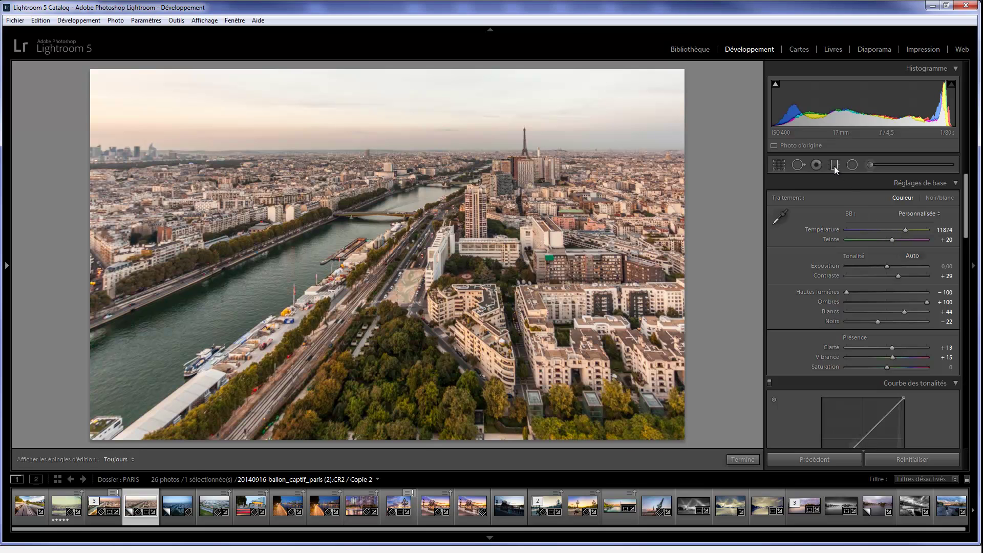
key("alt")
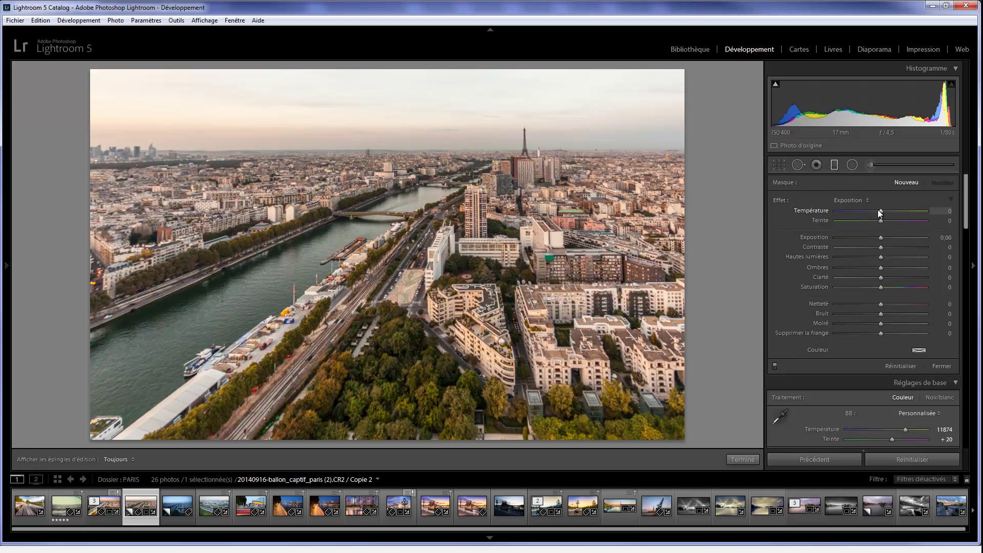
left_click_drag(881, 211, 874, 211)
key("shift")
left_click_drag(399, 68, 395, 189)
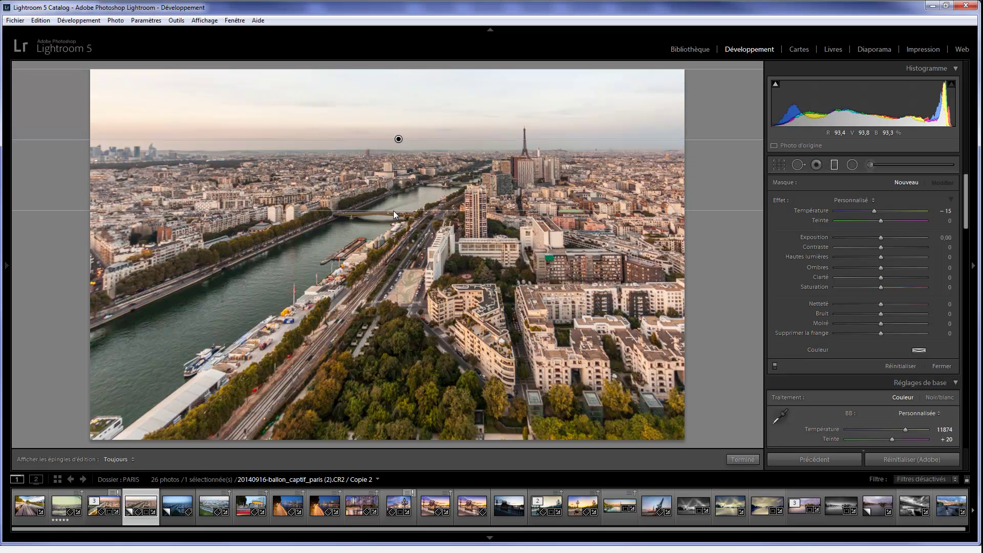
left_click_drag(395, 188, 393, 211)
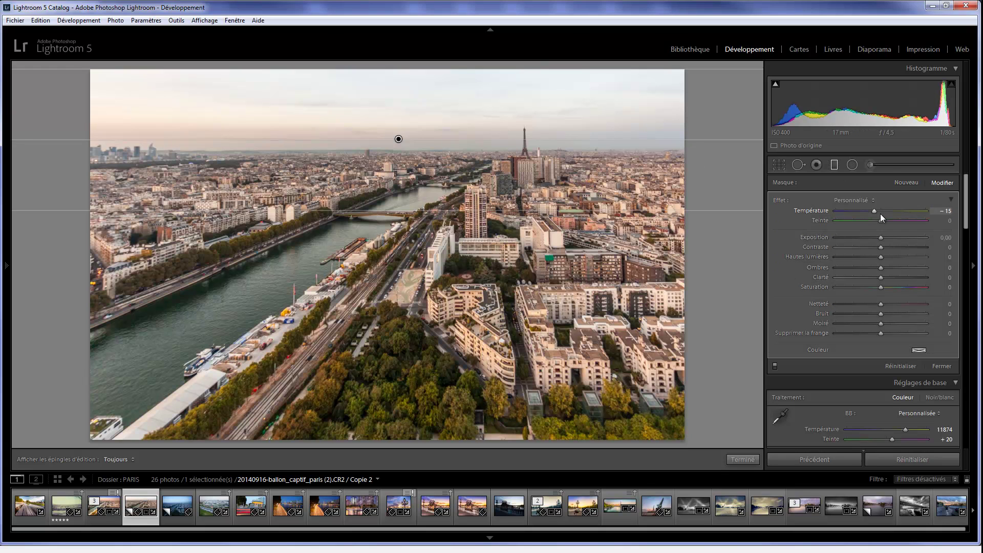
left_click_drag(873, 211, 813, 217)
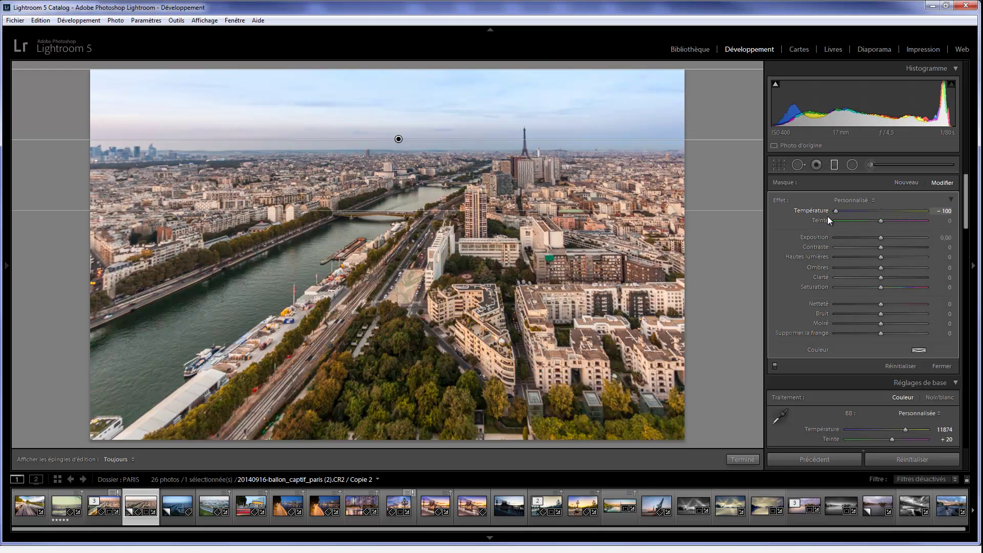
left_click_drag(403, 207, 414, 164)
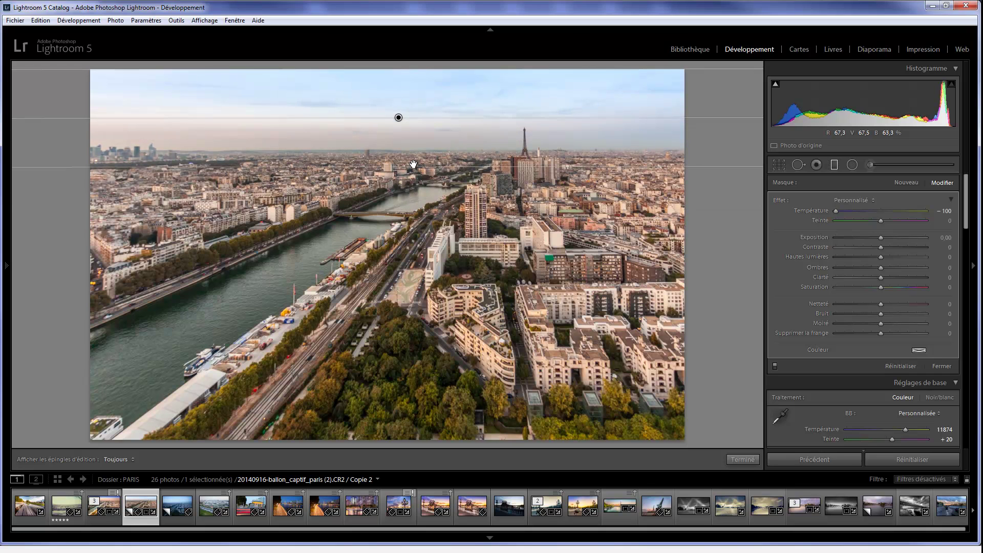
- Set the sky filter's exposure to about −1.10 and tint to +32, then close it
left_click(941, 237)
type("-0,1")
key("Return")
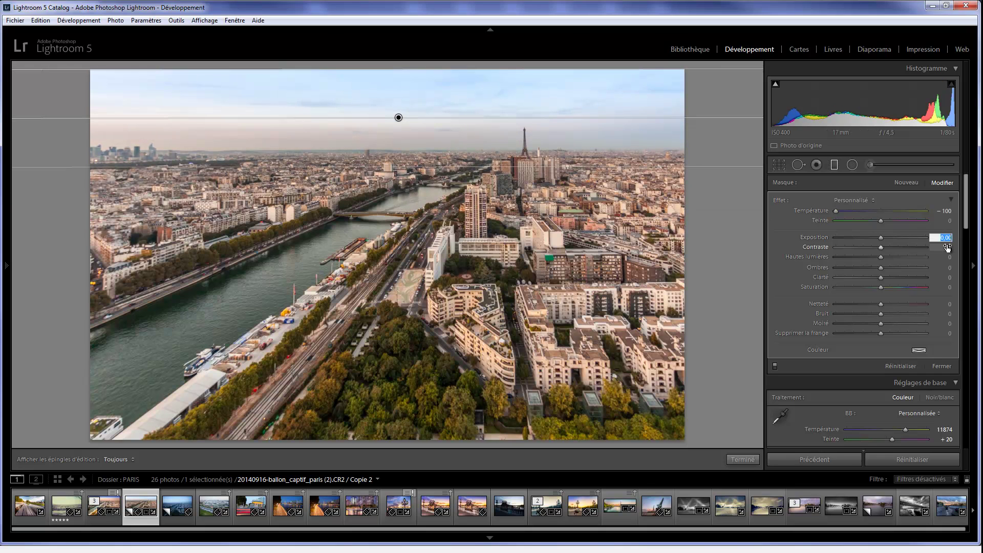
key("Down")
key("Down")
key("Down")
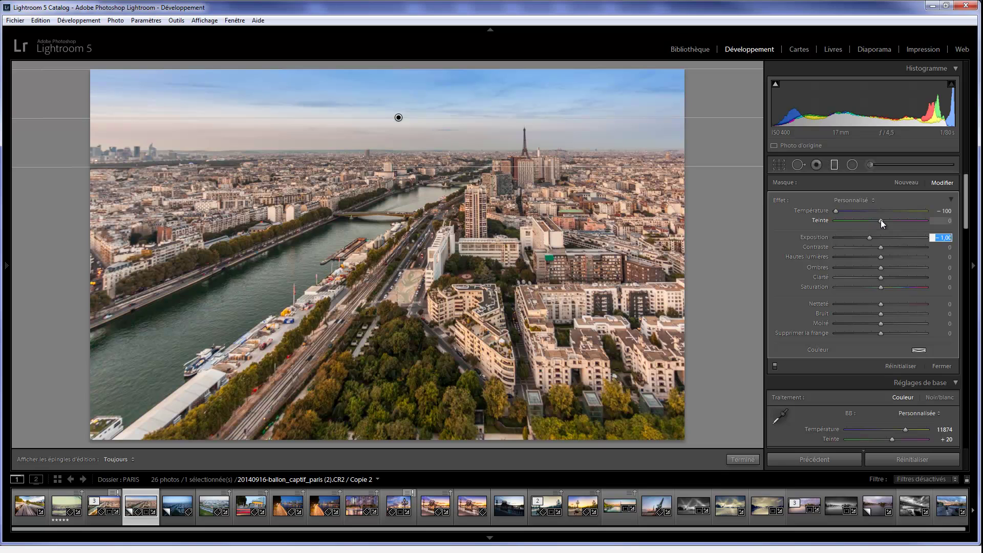
mouse_move(881, 219)
left_mouse_down()
mouse_move(906, 222)
mouse_move(895, 224)
left_mouse_up()
left_click(939, 238)
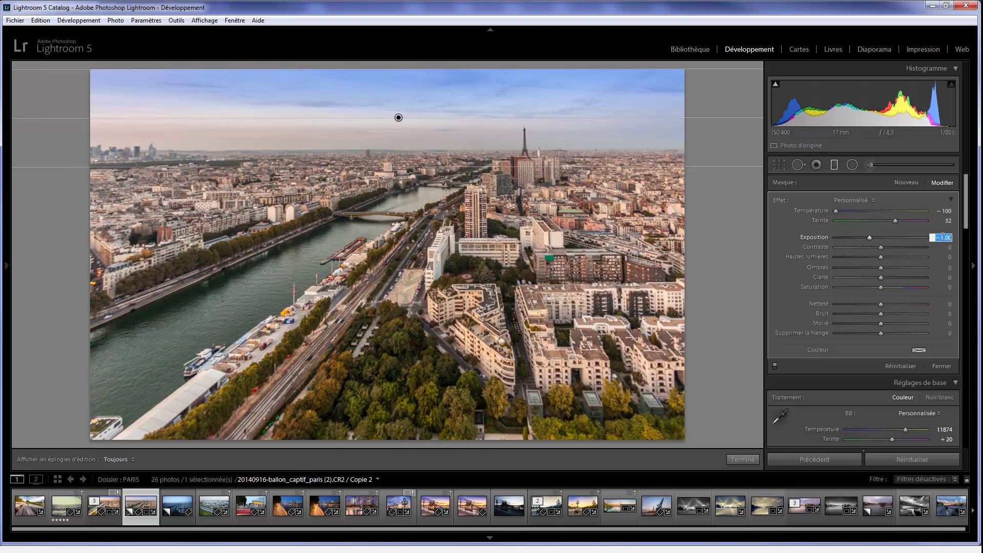
left_click(950, 367)
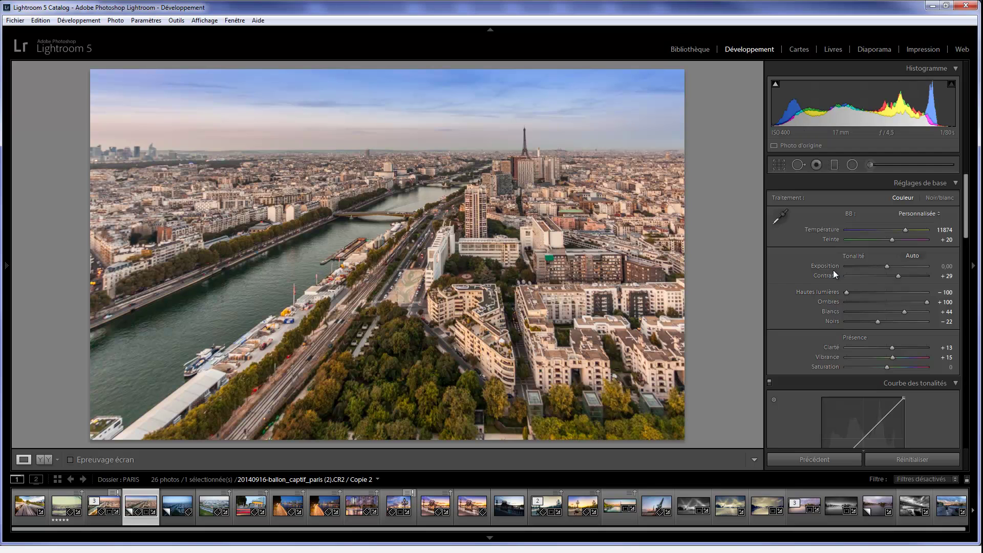
- Reset the adjustment brush and set temperature 100, flow 87 and density 100
left_click(870, 165)
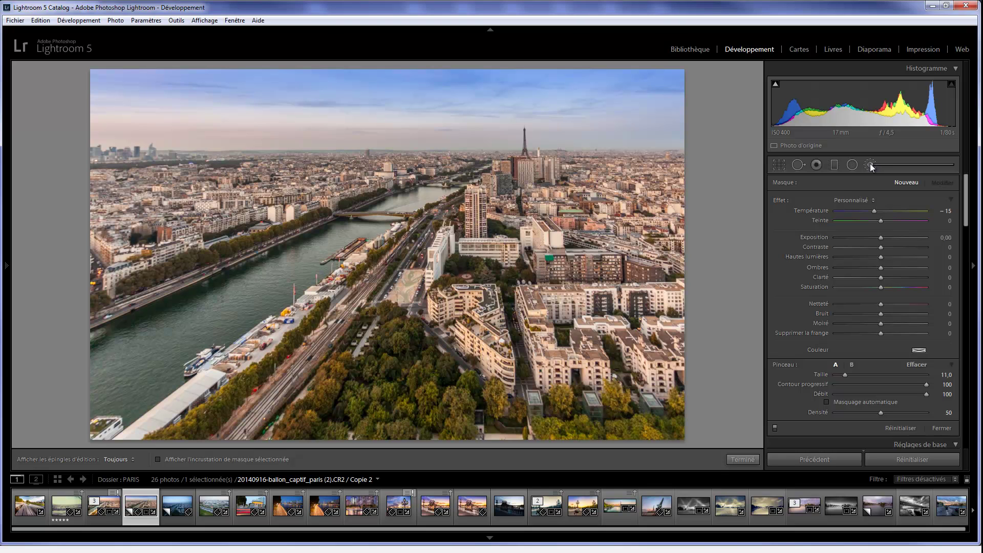
key("alt")
left_click(795, 201, "alt")
left_click_drag(880, 210, 928, 211)
left_click_drag(903, 394, 895, 394)
left_click_drag(896, 394, 916, 397)
left_click_drag(923, 414, 930, 413)
- Paint a test warm orange stroke on the sky, then delete it
key("h")
left_click_drag(238, 116, 485, 146)
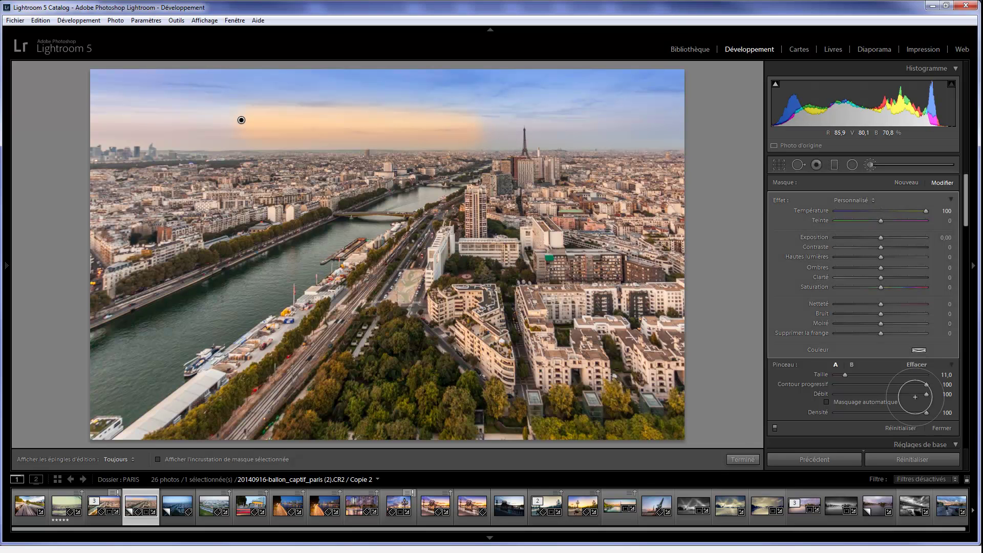
key("Delete")
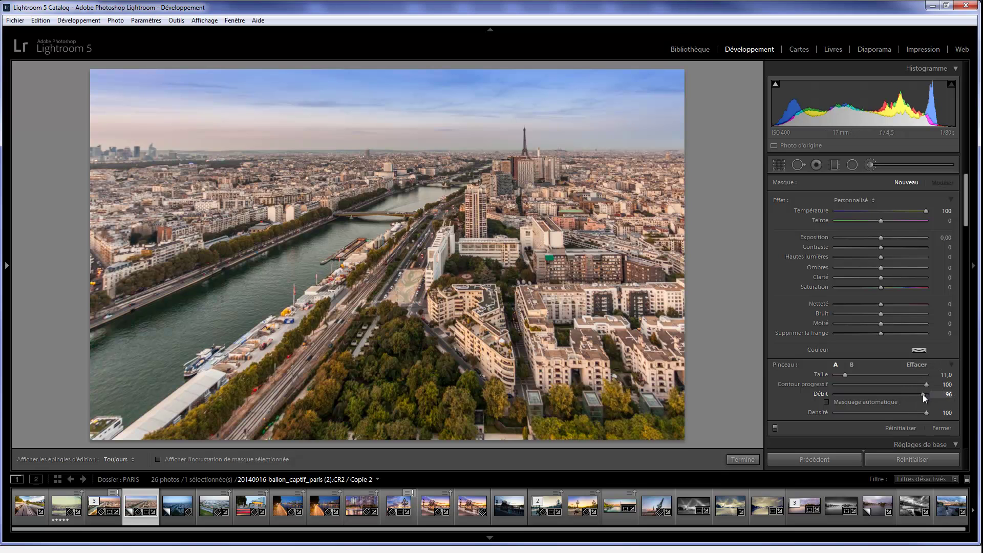
key("h")
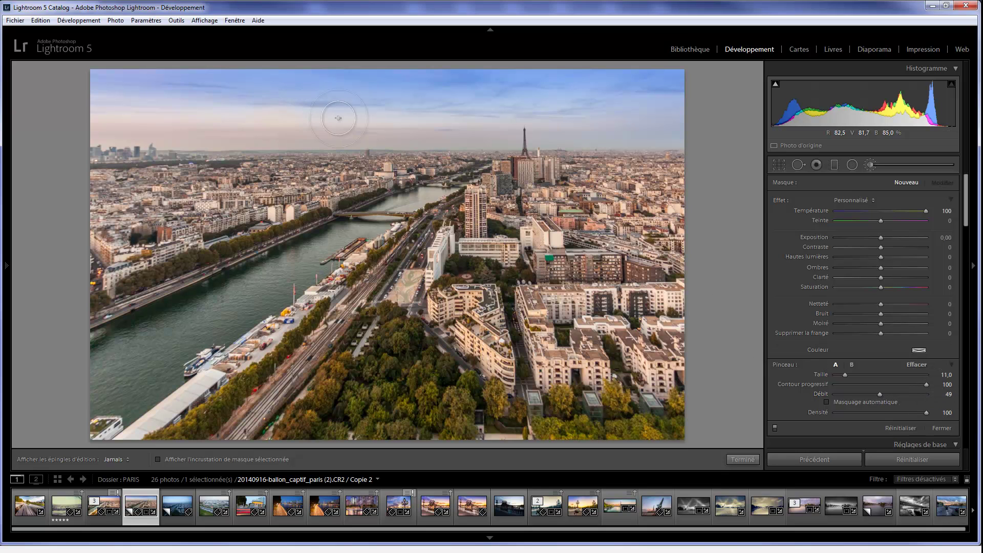
key("h")
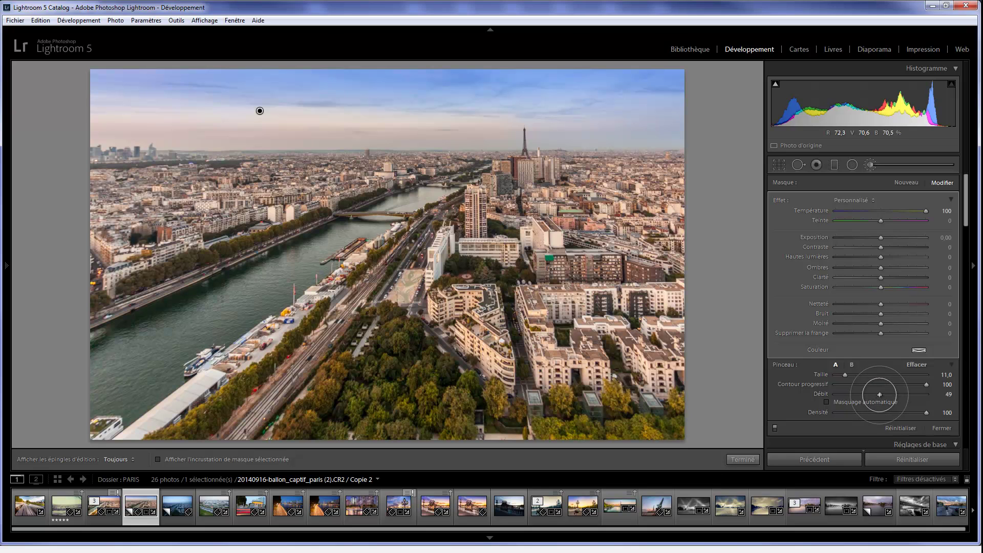
key("Delete")
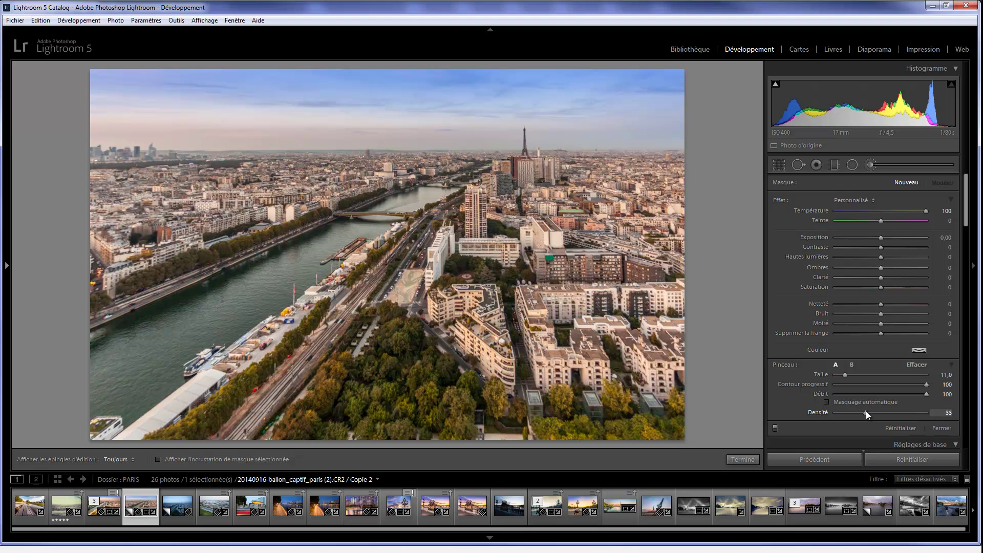
- Lower brush density to 33, paint warm strokes across the sky, then delete them
left_click_drag(863, 410, 871, 407)
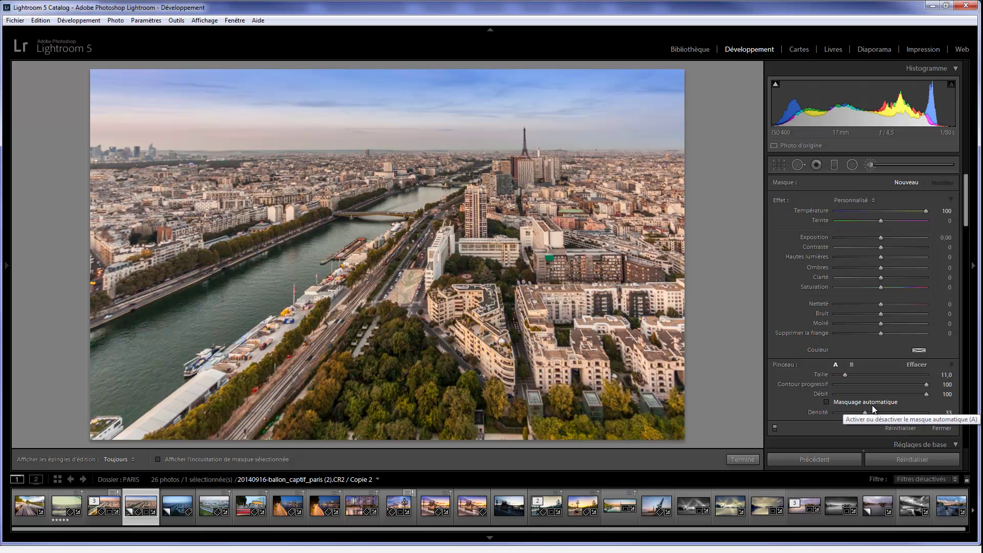
key("h")
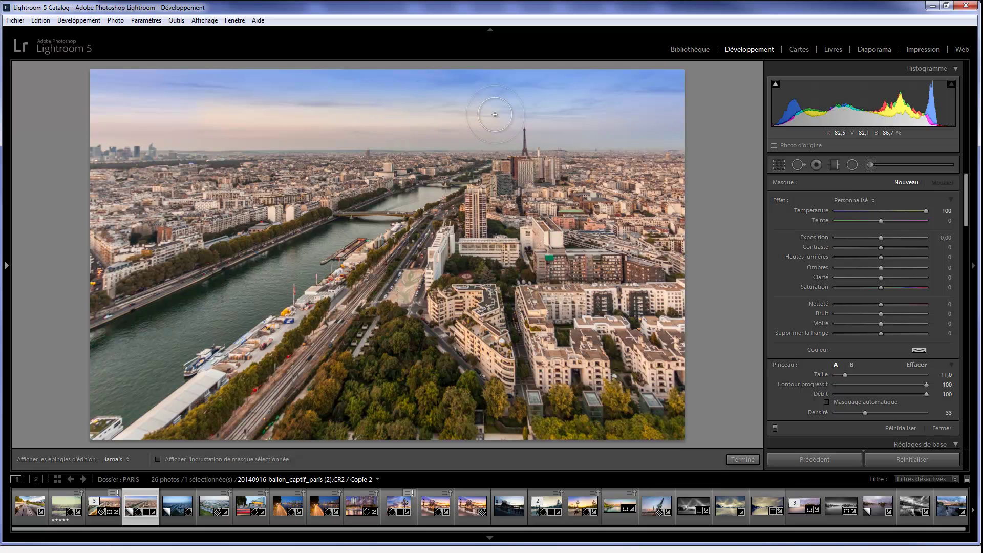
left_click_drag(198, 100, 411, 121)
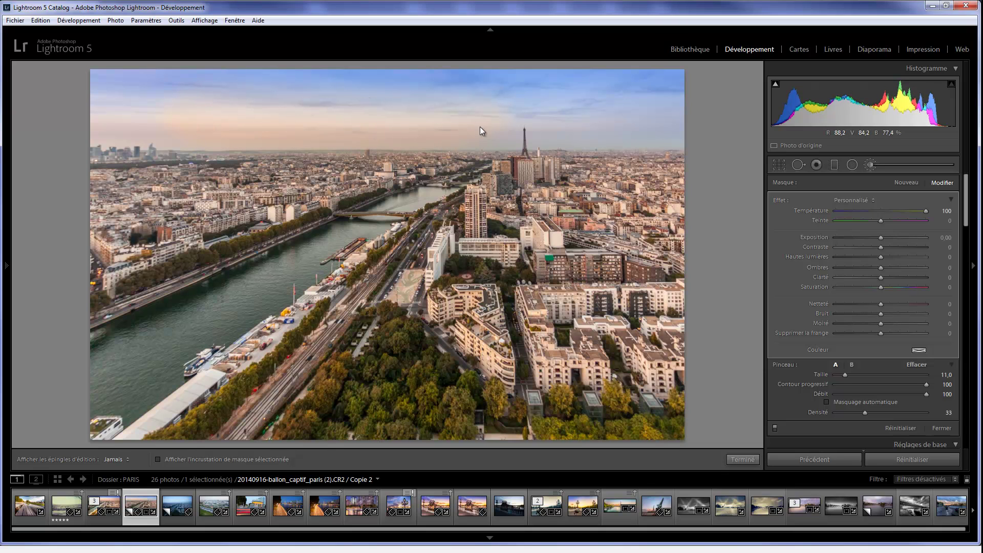
key("h")
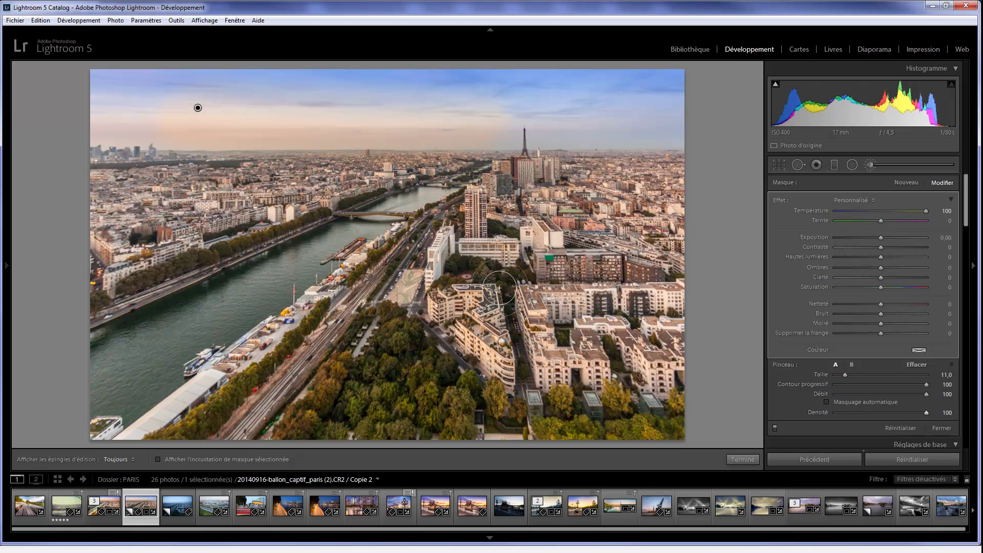
mouse_move(241, 110)
left_mouse_down()
mouse_move(461, 112)
mouse_move(201, 110)
left_mouse_up()
key("h")
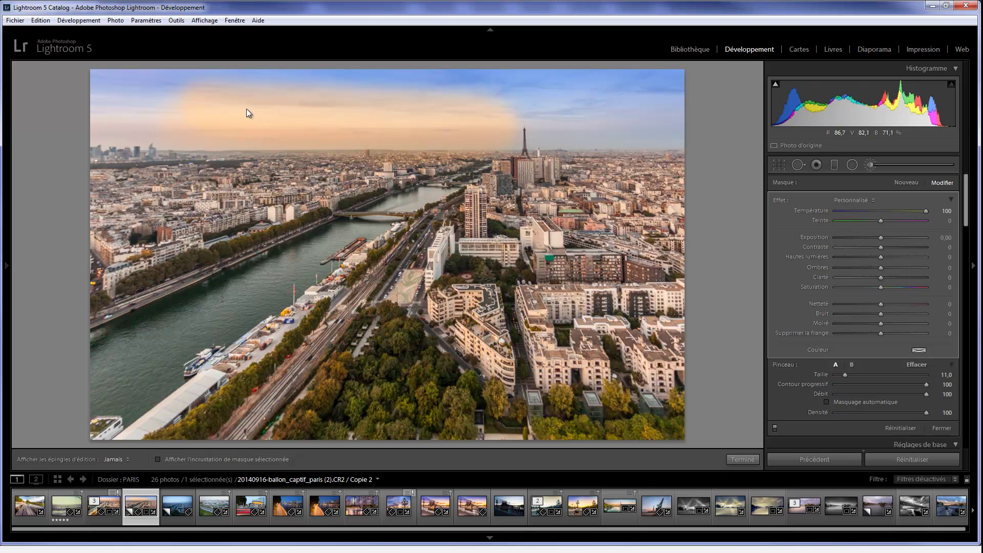
key("h")
key("Delete")
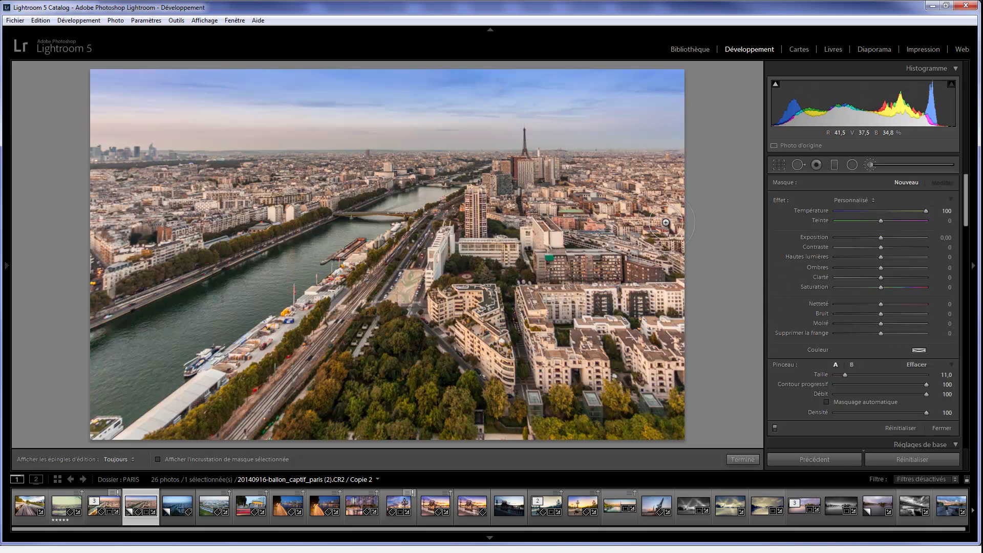
- Try brightening the sky with a 4.00-exposure brush and clipping warning on, then delete the strokes
left_click_drag(881, 239, 894, 243)
key("h")
left_click_drag(231, 100, 435, 110)
key("h")
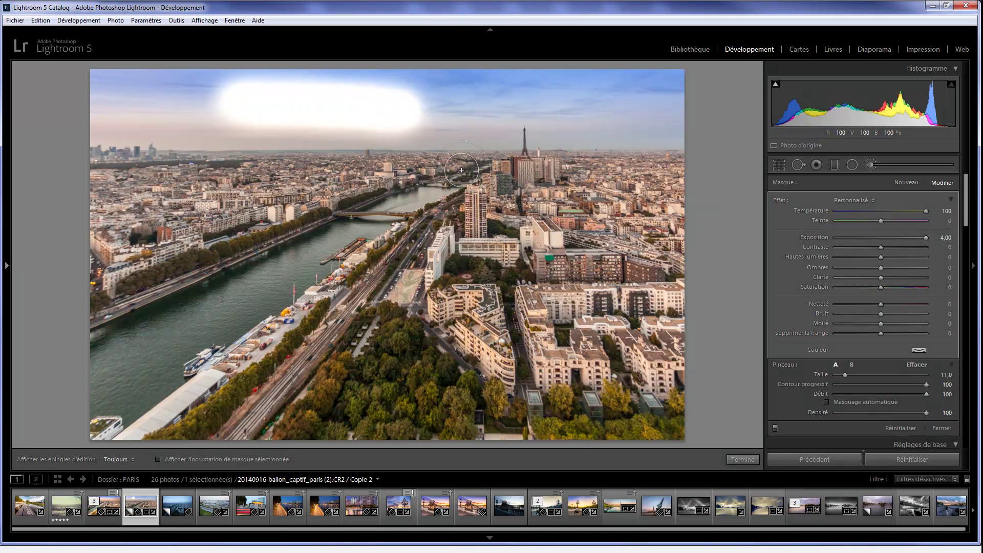
left_click(952, 85)
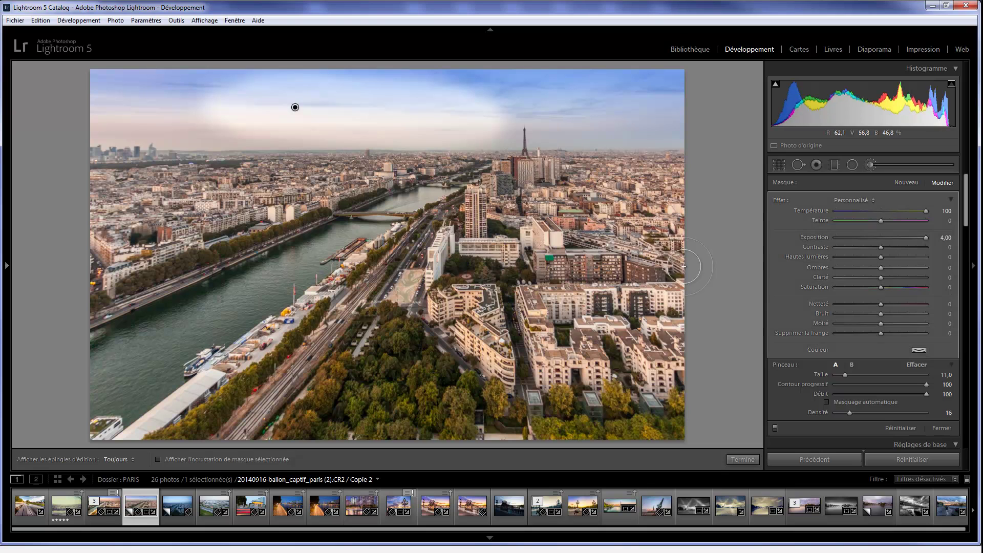
key("Delete")
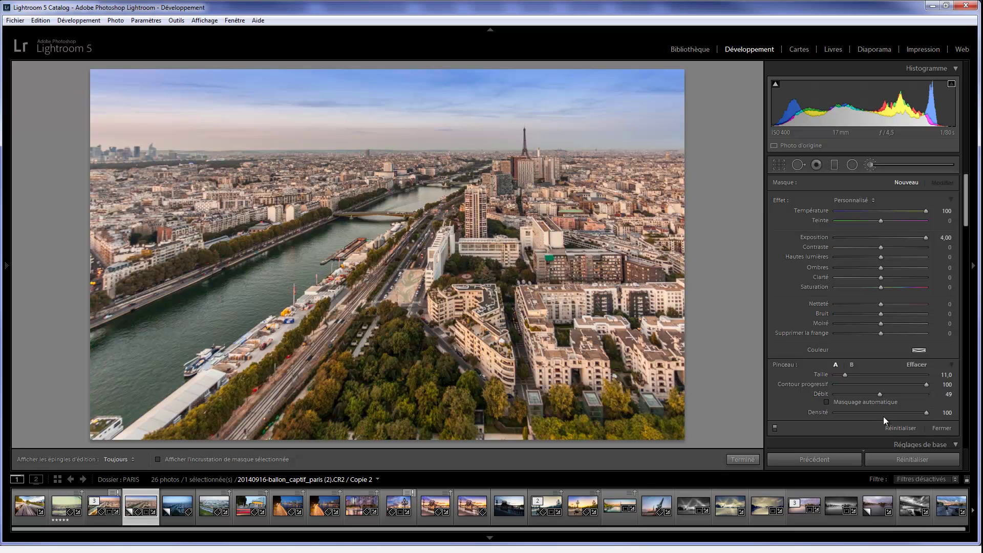
left_click_drag(301, 102, 465, 110)
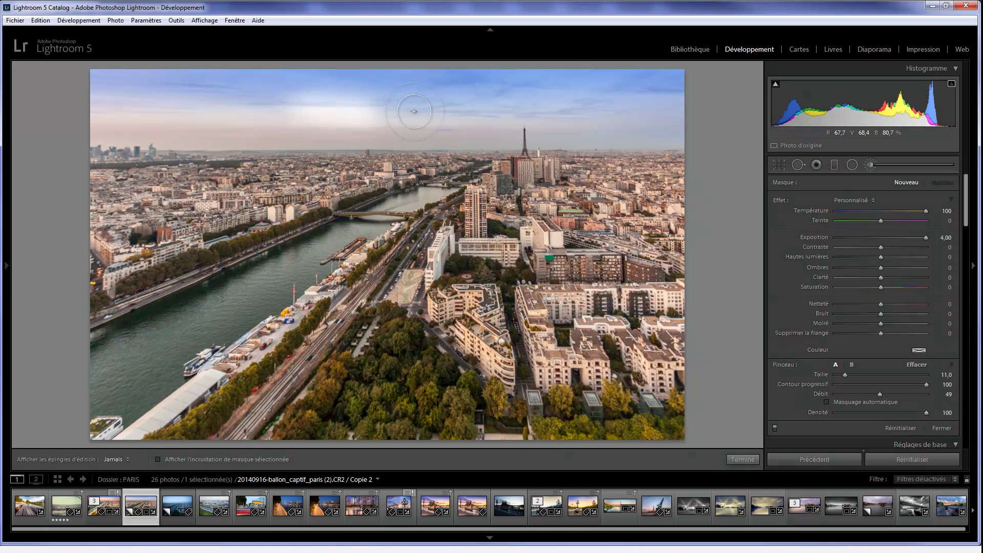
mouse_move(296, 106)
left_mouse_down()
mouse_move(457, 111)
mouse_move(471, 101)
mouse_move(457, 90)
left_mouse_up()
key("h")
key("h")
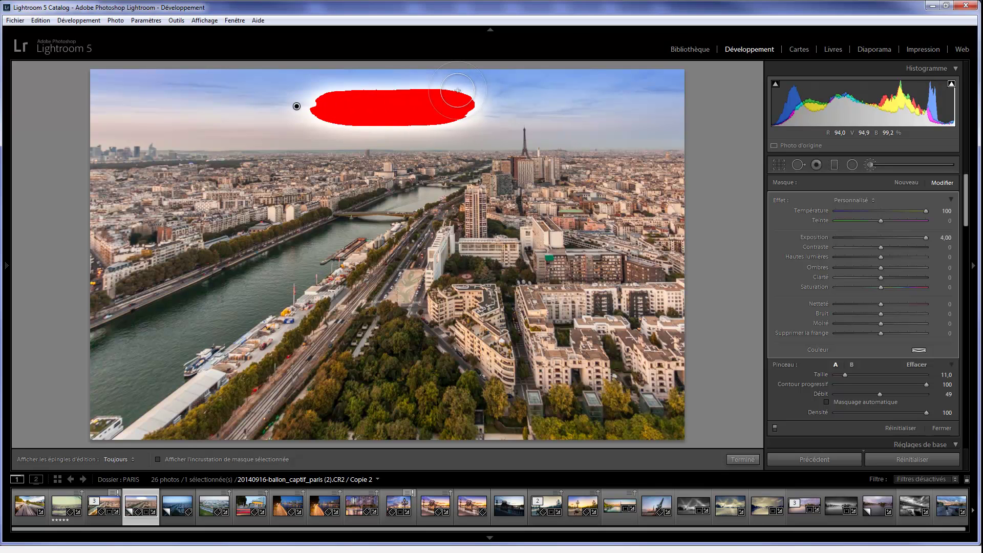
key("Delete")
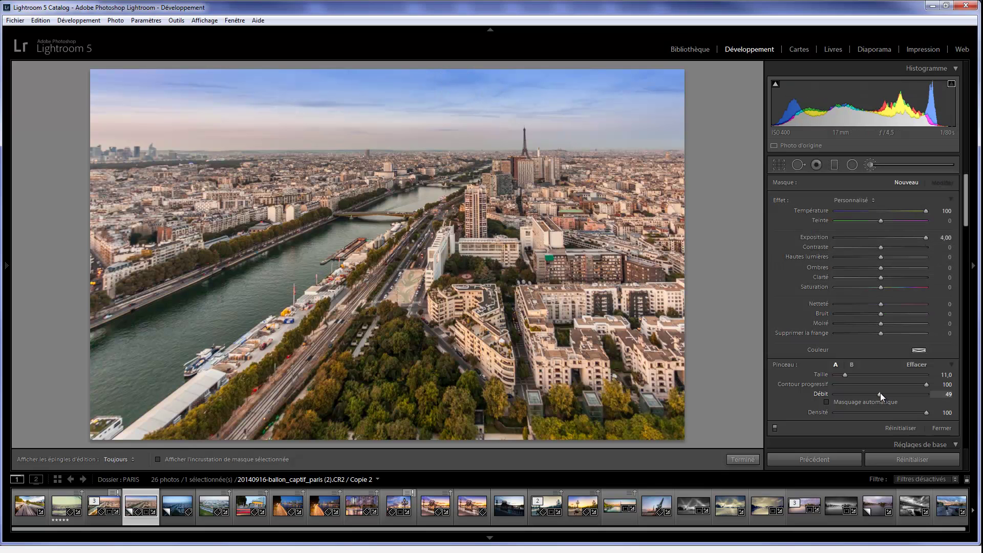
- Set brush flow 100 and density 30, paint another bright sky stroke, then delete it
left_click_drag(923, 398, 929, 397)
left_click_drag(860, 416, 862, 415)
key("h")
left_click_drag(256, 94, 471, 114)
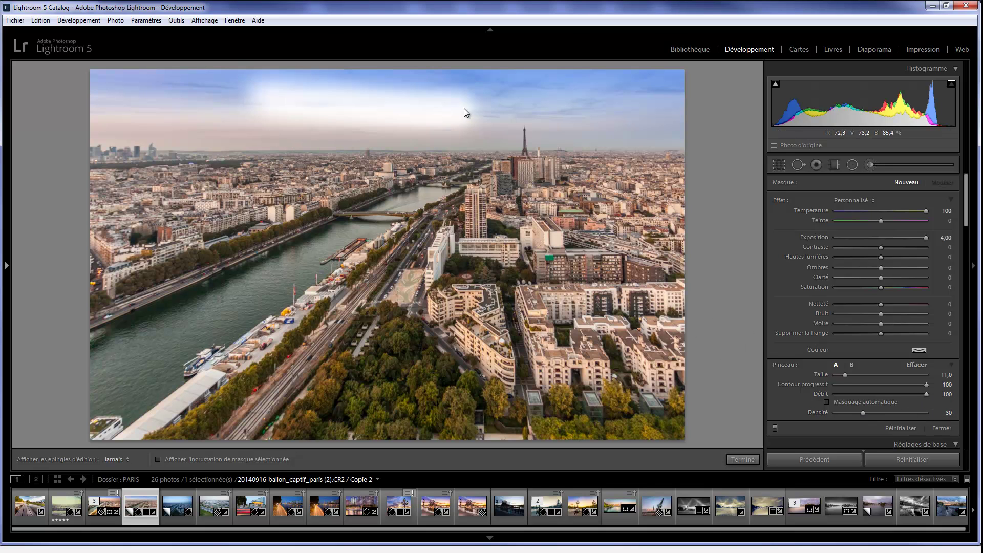
left_click_drag(292, 99, 476, 107)
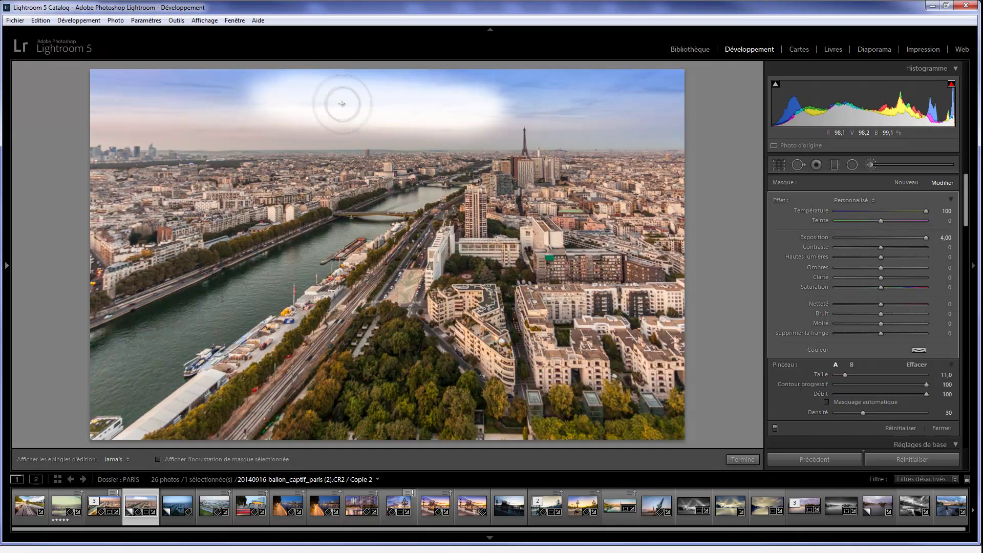
left_click_drag(305, 101, 530, 102)
key("h")
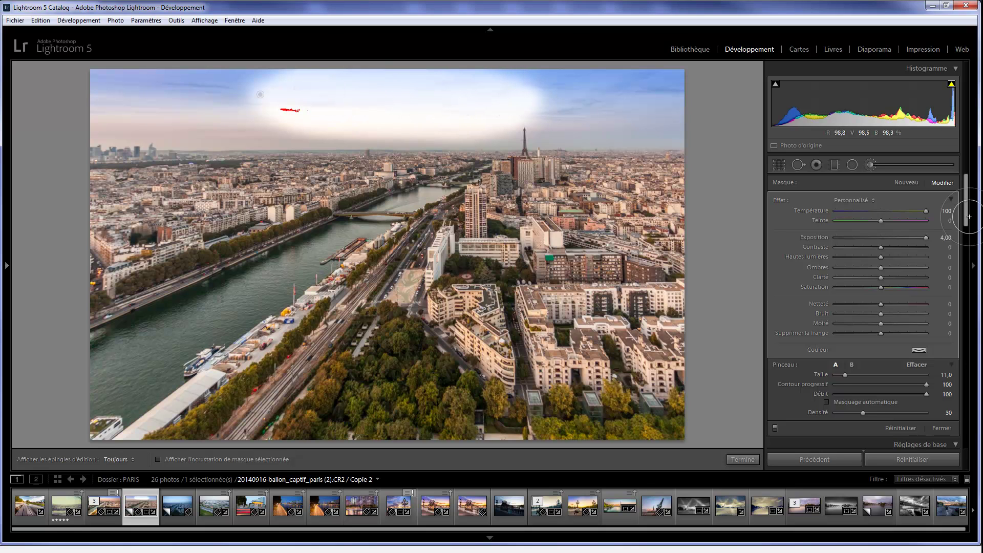
key("Delete")
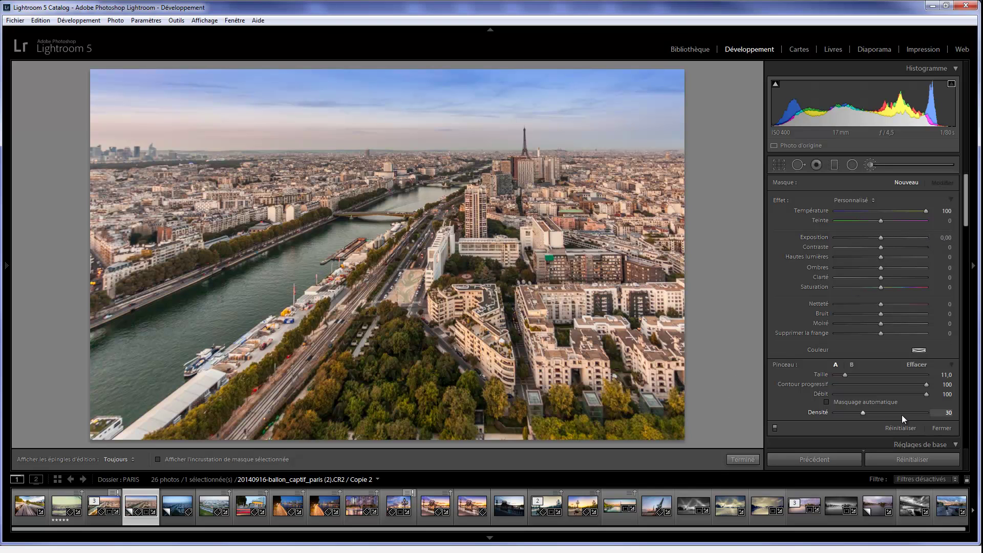
- Brush a warm glow across the whole sky with flow about 75, density 65, and temperature 82
left_click_drag(926, 395, 903, 395)
key("h")
left_click_drag(142, 122, 699, 146)
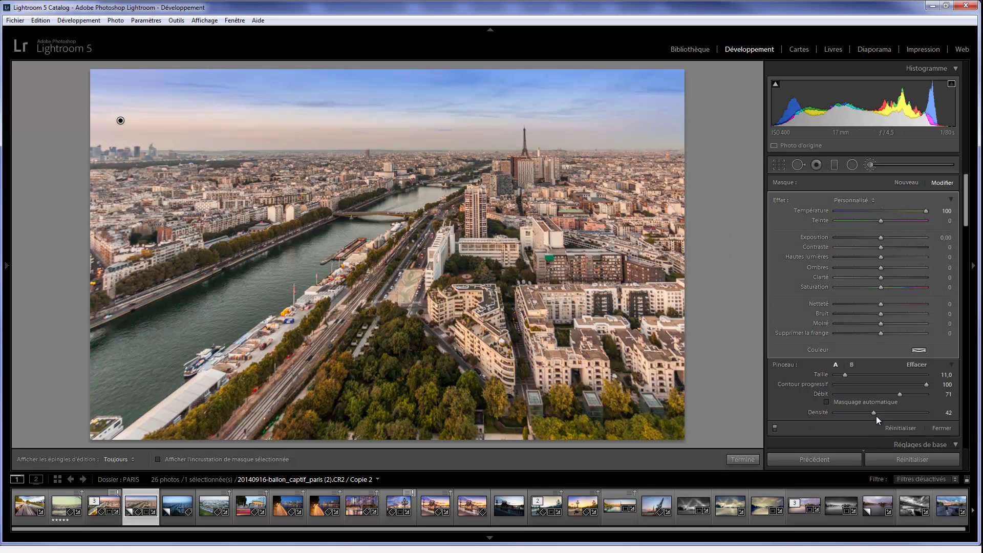
mouse_move(874, 413)
left_mouse_down()
mouse_move(919, 395)
mouse_move(895, 413)
left_mouse_up()
key("h")
left_click_drag(587, 125, 121, 127)
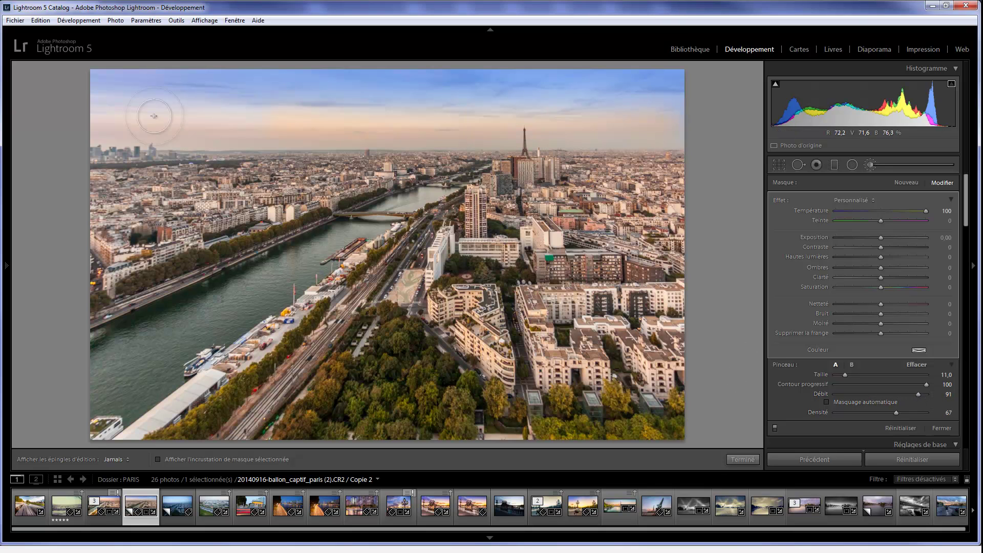
left_click_drag(469, 144, 553, 115)
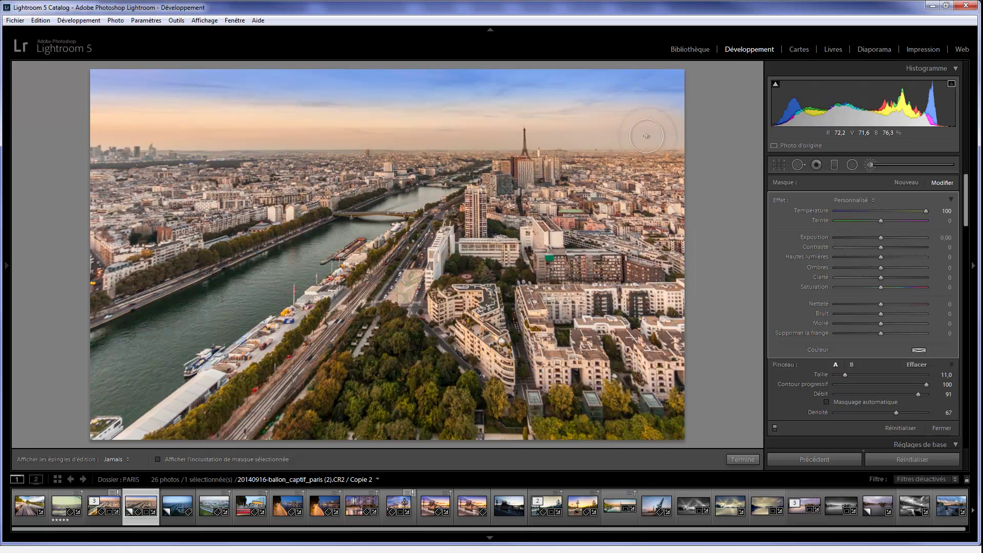
key("h")
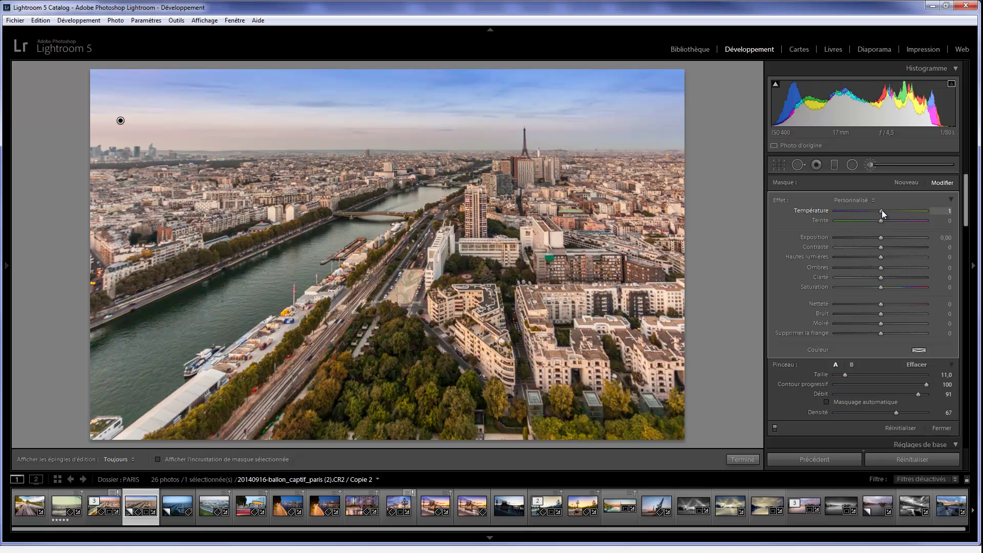
left_click_drag(909, 215, 920, 215)
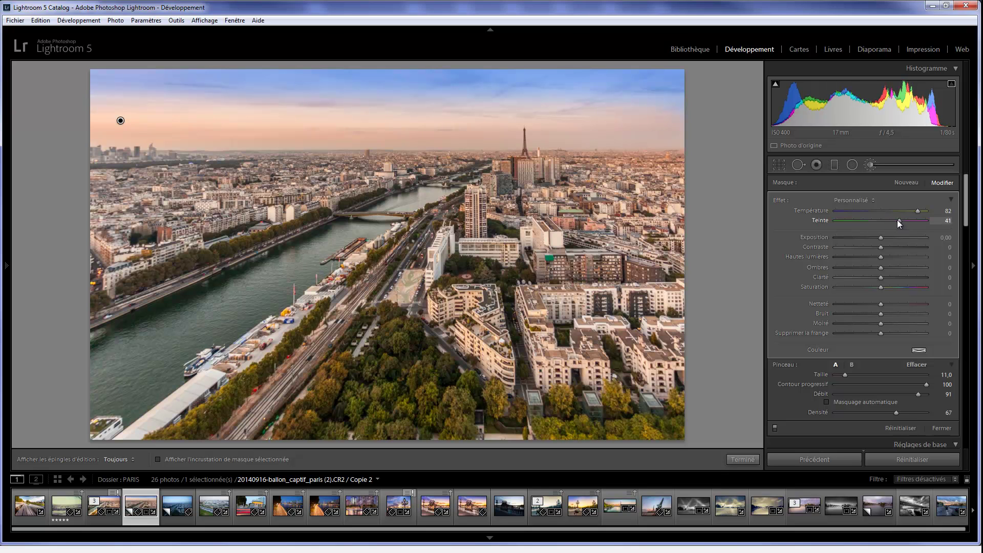
left_click(907, 182)
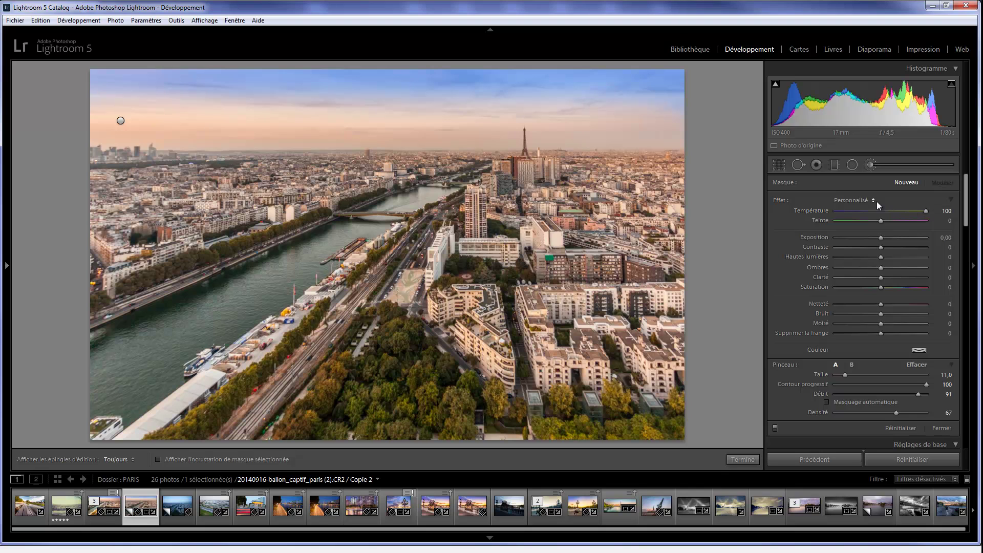
- Paint a pink tint over the upper-right sky at temperature 0 and tint 68
double_click(925, 211)
mouse_move(560, 121)
left_mouse_down()
mouse_move(647, 127)
mouse_move(603, 125)
mouse_move(586, 157)
left_mouse_up()
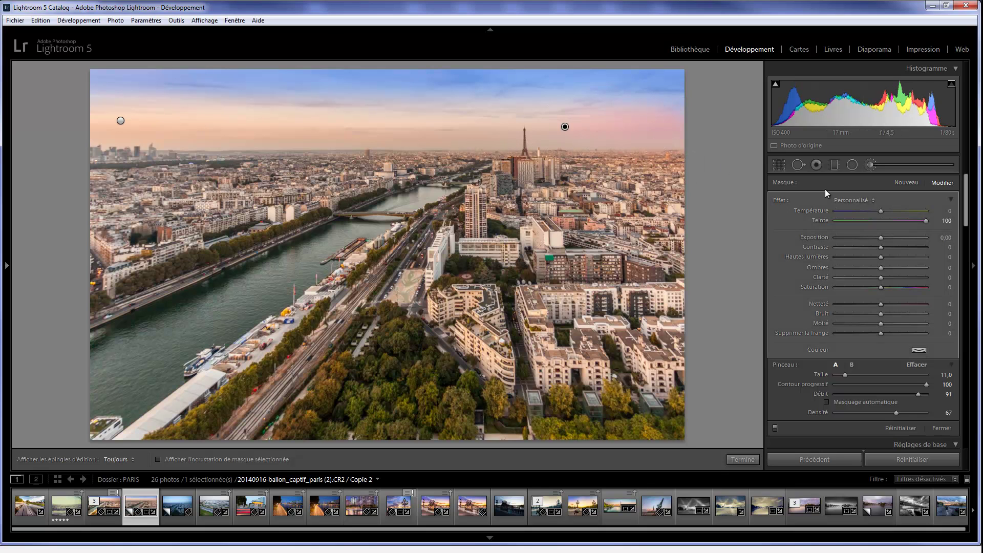
key("h")
key("h")
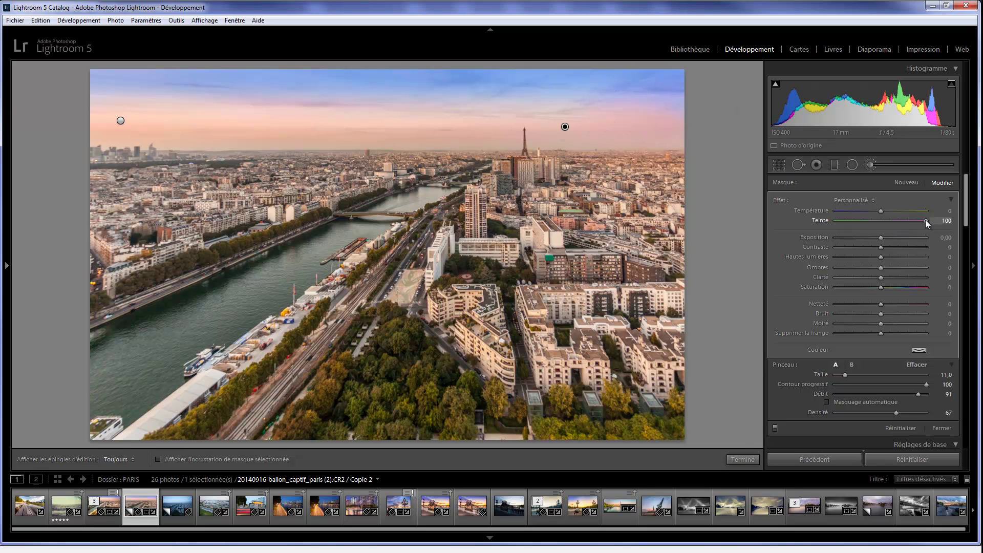
left_click(912, 222)
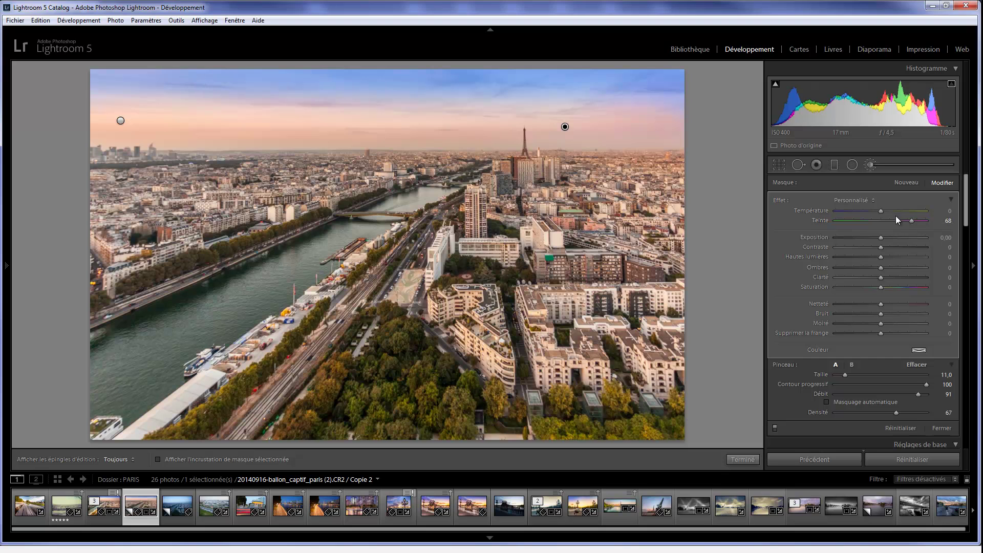
left_click(906, 183)
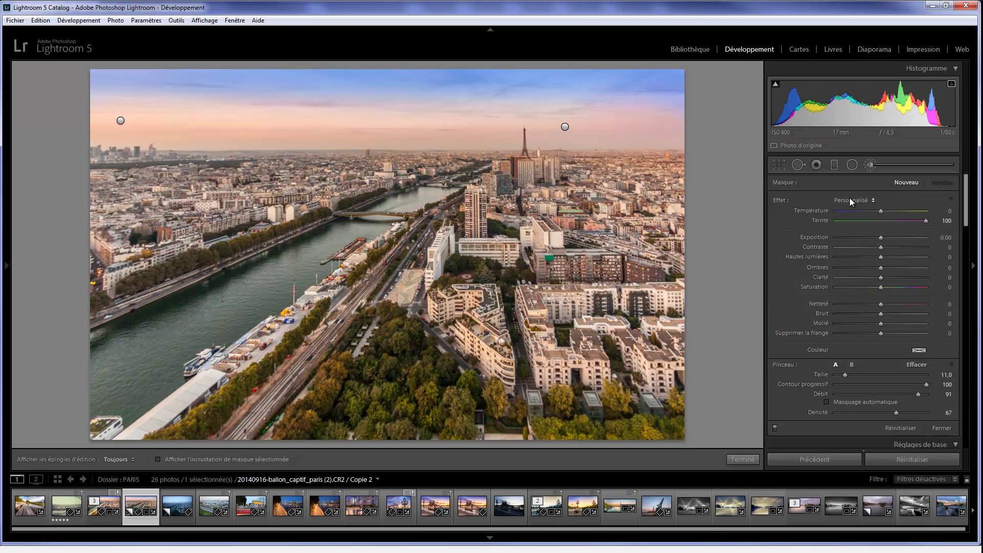
- Choose the Exposition brush preset at +1.00 exposure with density 48
key("alt")
left_click(854, 201)
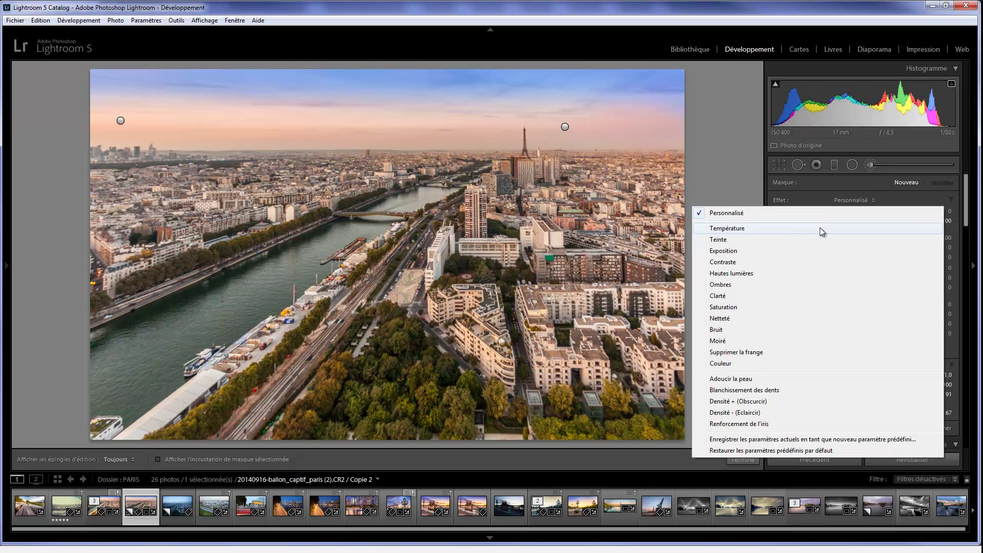
left_click(810, 249)
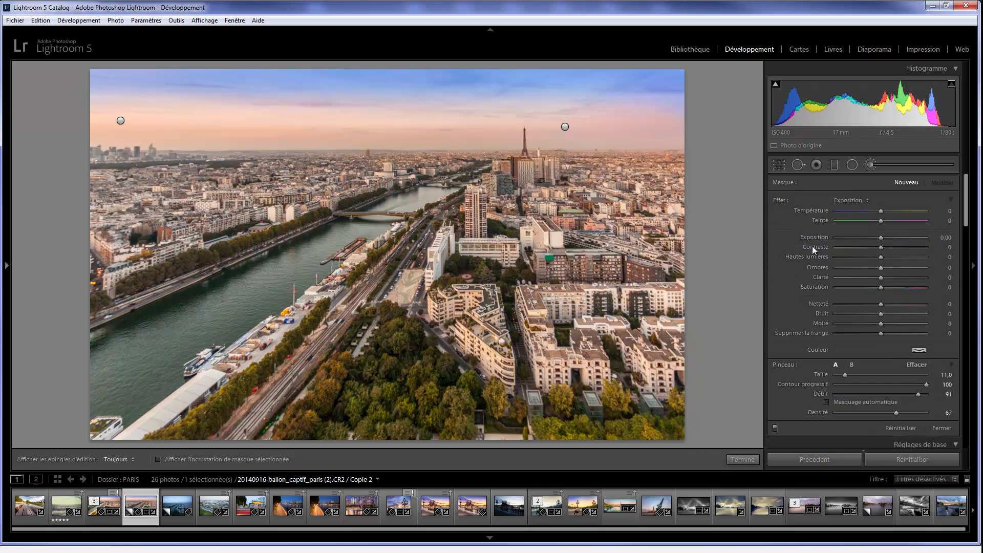
left_click(943, 238)
left_click_drag(889, 415, 879, 415)
key("h")
- Paint the +1.00 exposure brightening over the lower-left river and railway area
left_click_drag(174, 354, 460, 169)
key("h")
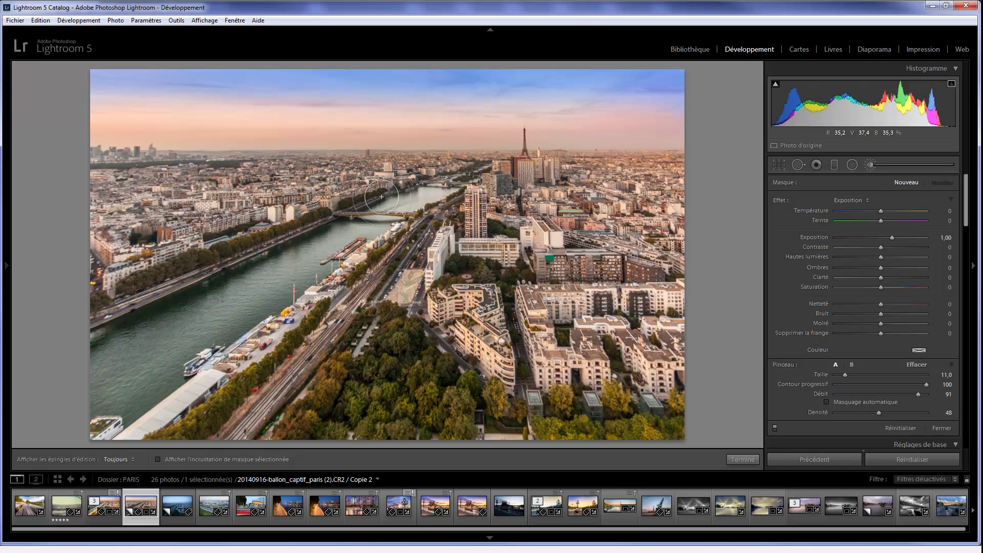
key("h")
key("h")
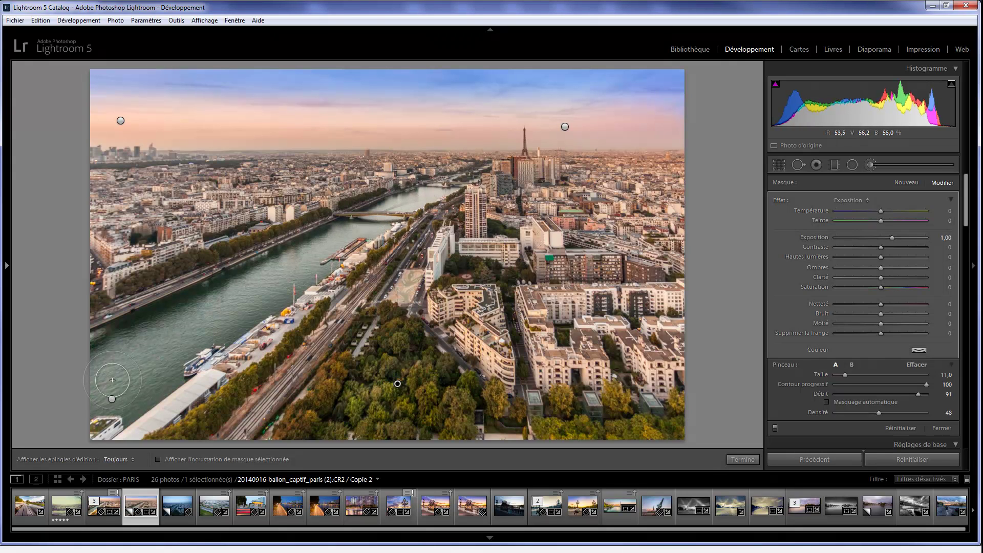
left_click_drag(110, 398, 220, 305)
key("h")
key("h")
left_click_drag(154, 361, 376, 299)
- Erase brush overspill with Alt, touch up the mask and close the brush adjustments
key("alt")
left_click_drag(270, 360, 109, 395)
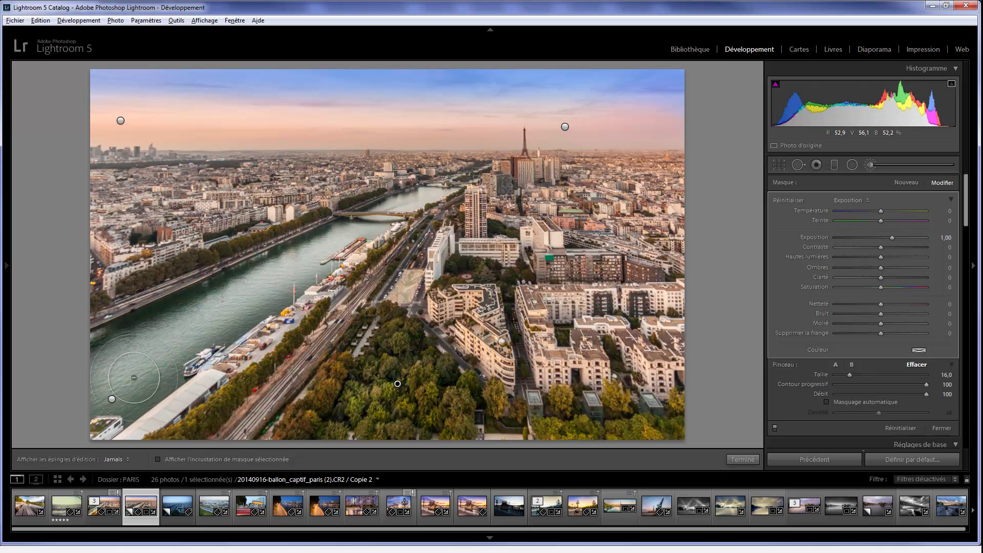
key("h")
key("h")
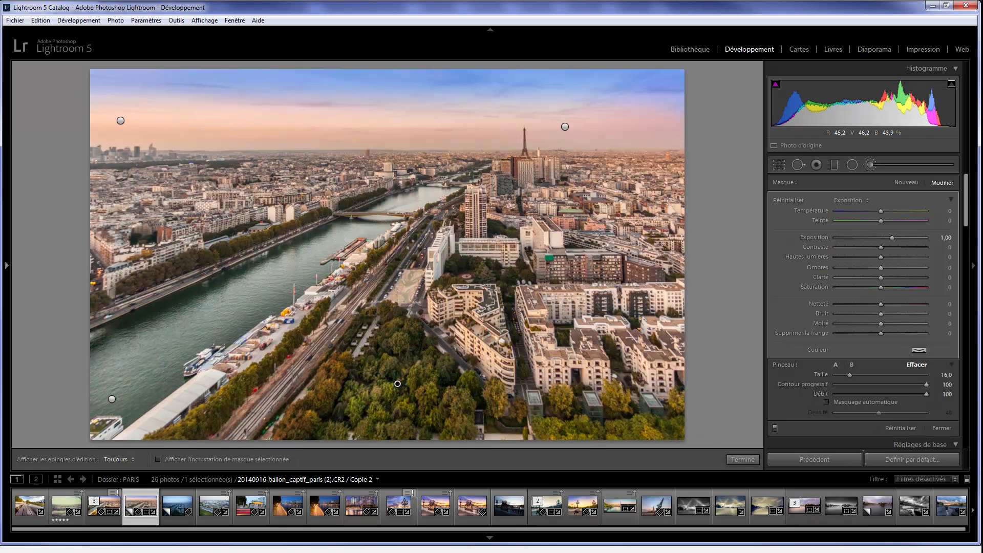
left_click_drag(113, 379, 327, 254)
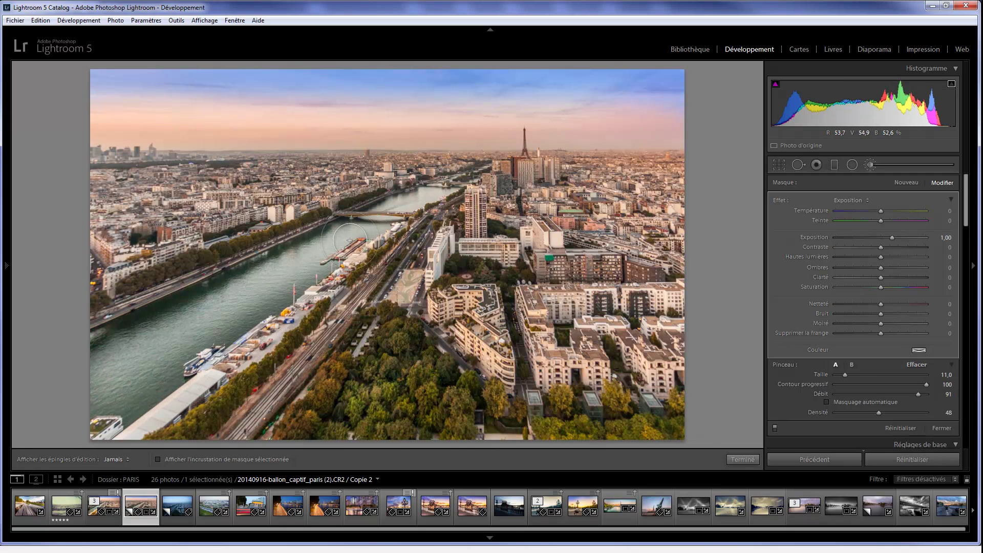
key("alt")
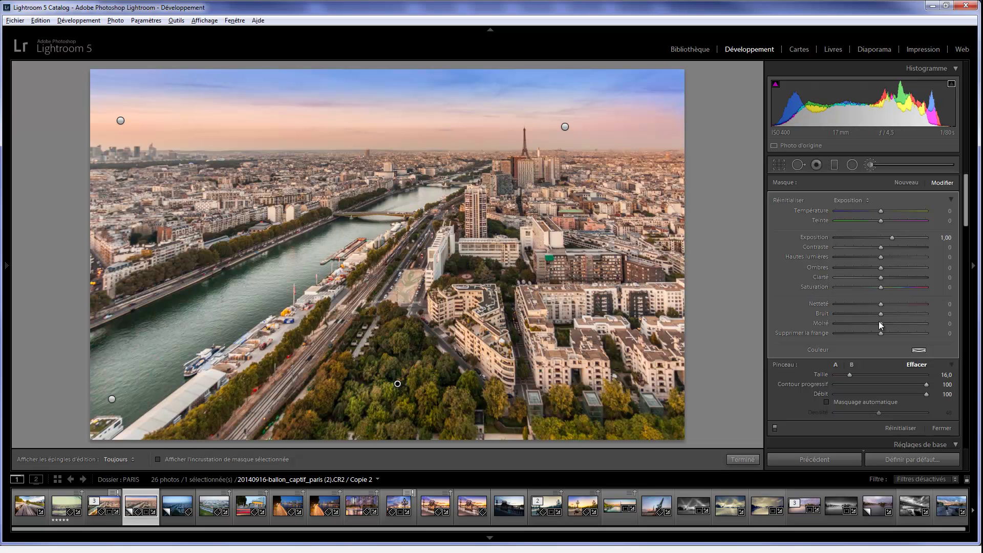
left_click_drag(878, 394, 864, 395)
left_click_drag(665, 115, 691, 118)
left_click(564, 128)
key("alt")
key("h")
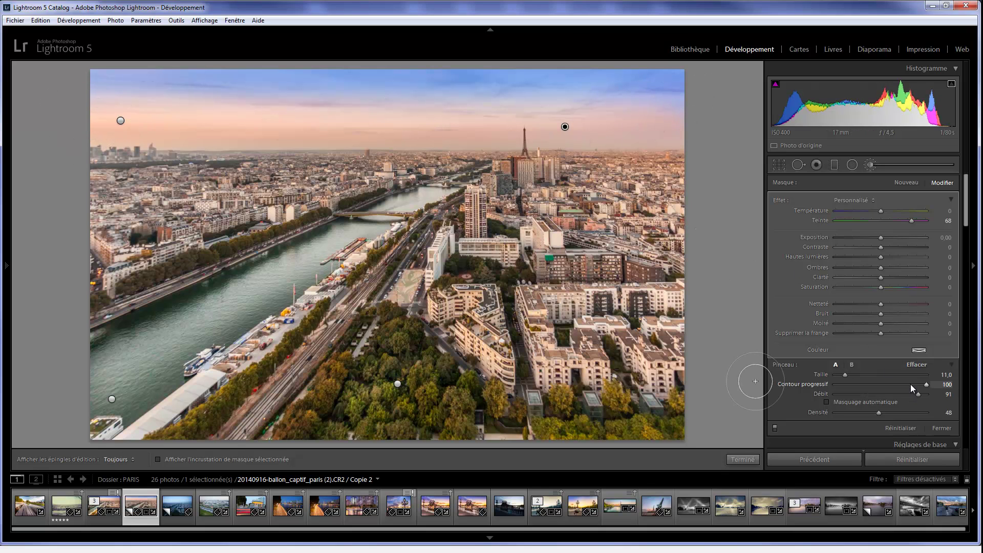
key("k")
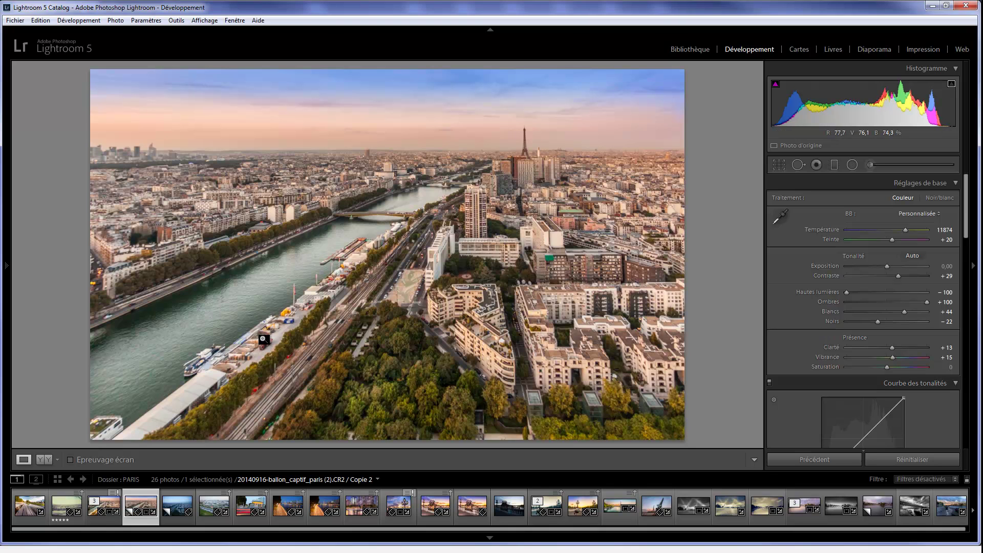
- Draw an Exposition radial filter ellipse over the lower-left river and trees
left_click(850, 165)
left_click(853, 198)
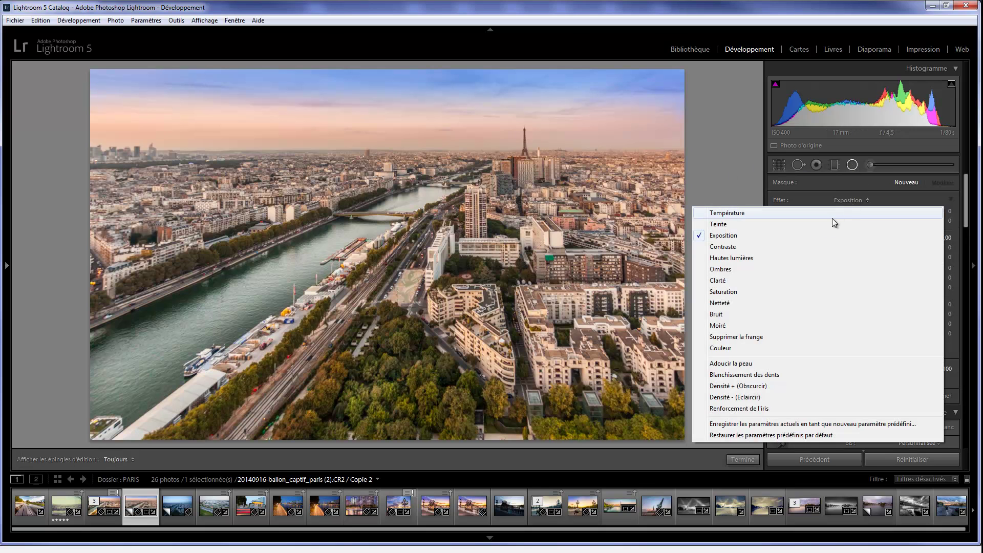
left_click(819, 235)
mouse_move(278, 372)
left_mouse_down()
mouse_move(473, 397)
mouse_move(626, 386)
mouse_move(589, 226)
left_mouse_up()
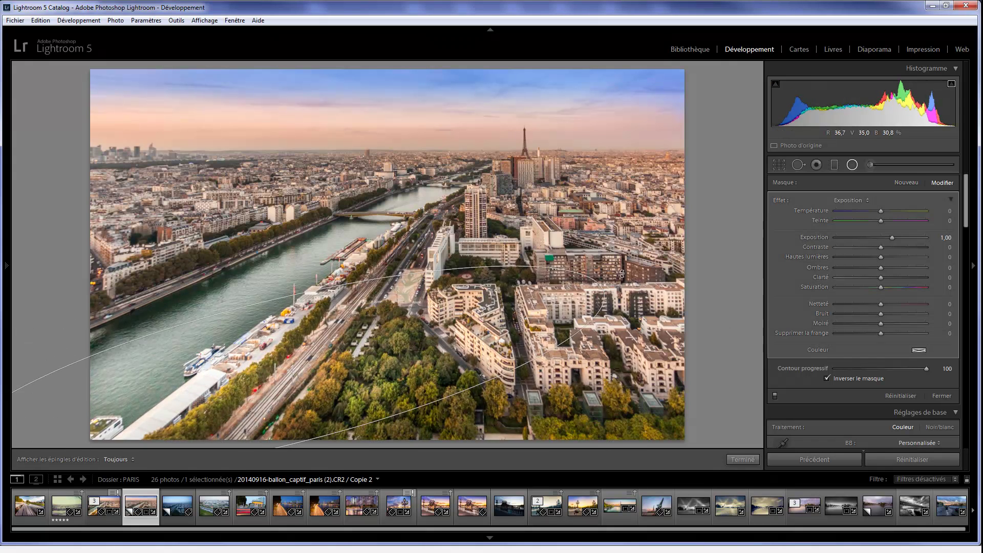
left_click_drag(361, 355, 377, 349)
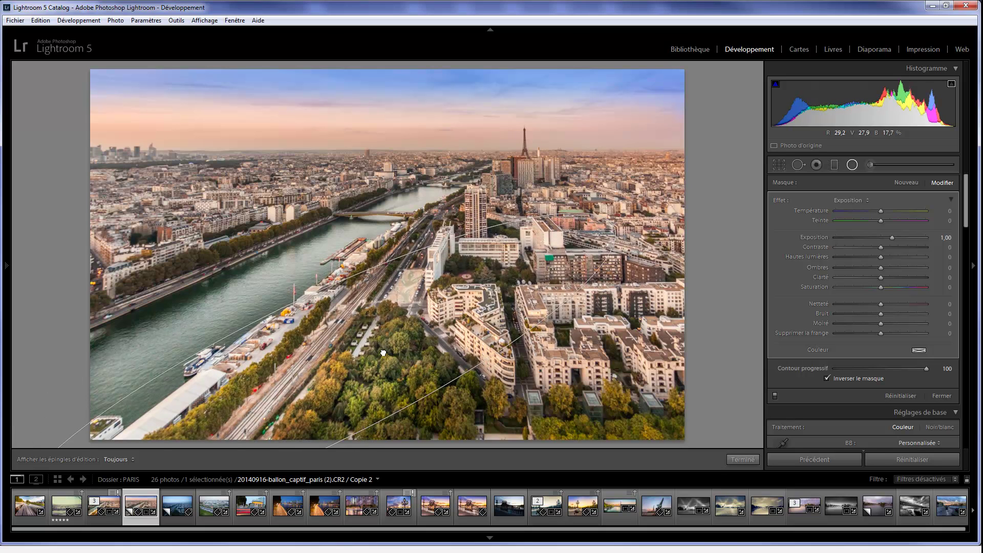
left_click(946, 238)
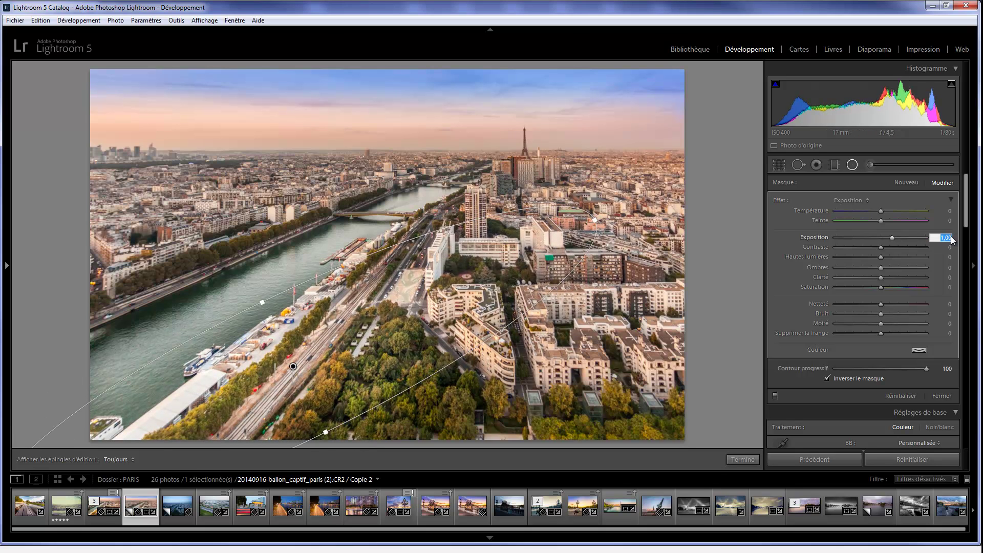
type("2")
key("Return")
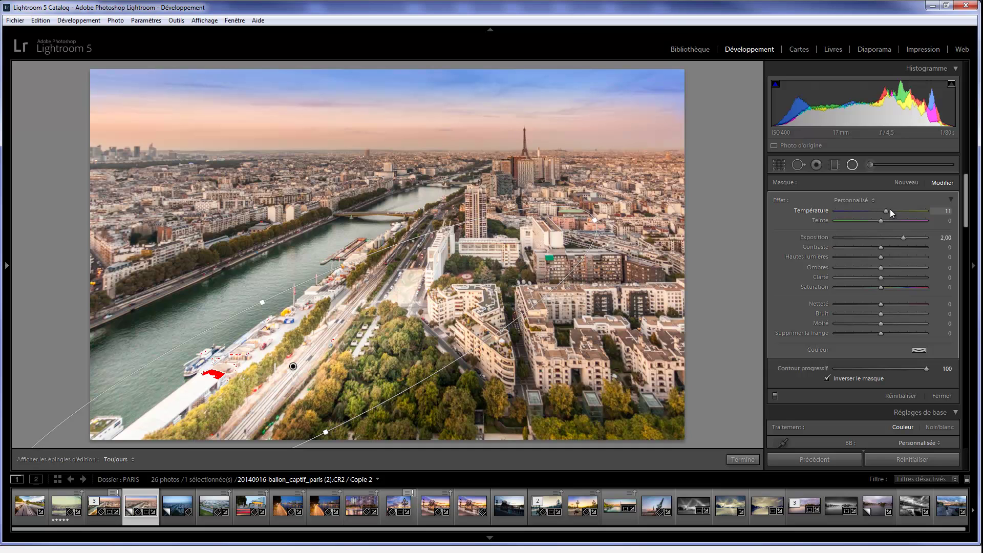
- Lower the filter temperature to 64, then enlarge and reposition the ellipse
left_click_drag(914, 210, 910, 210)
key("alt")
mouse_move(597, 219)
left_mouse_down()
mouse_move(665, 196)
mouse_move(669, 184)
left_mouse_up()
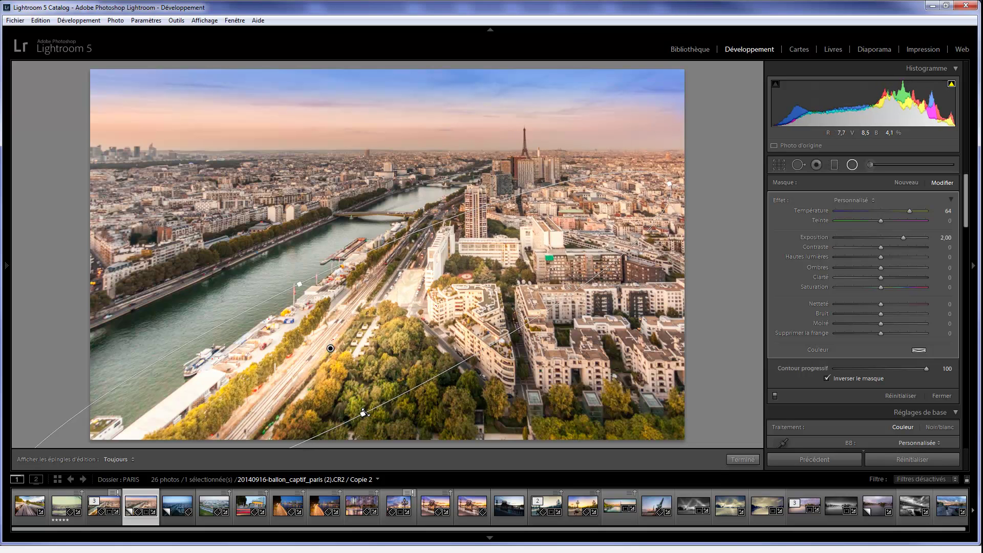
left_click_drag(330, 348, 410, 393)
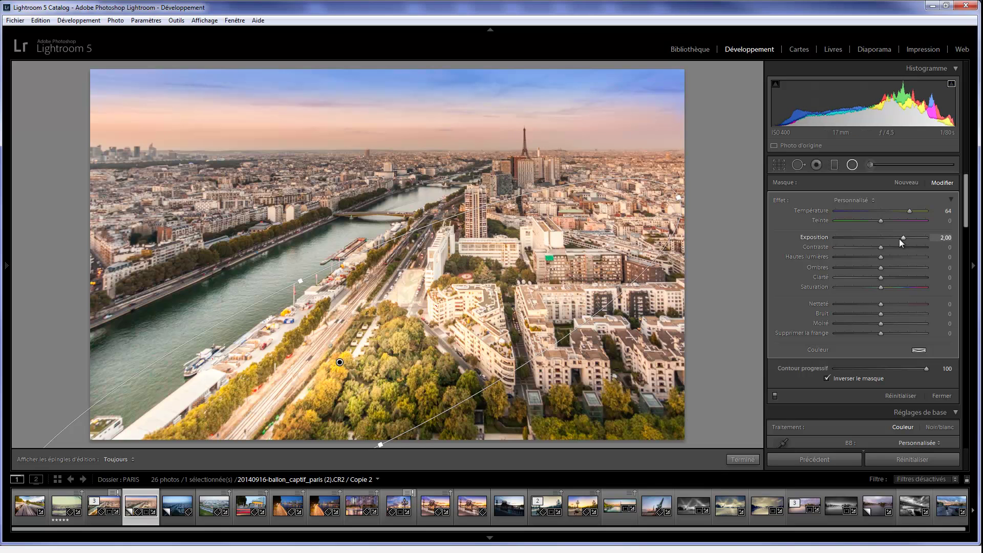
left_click_drag(904, 238, 901, 237)
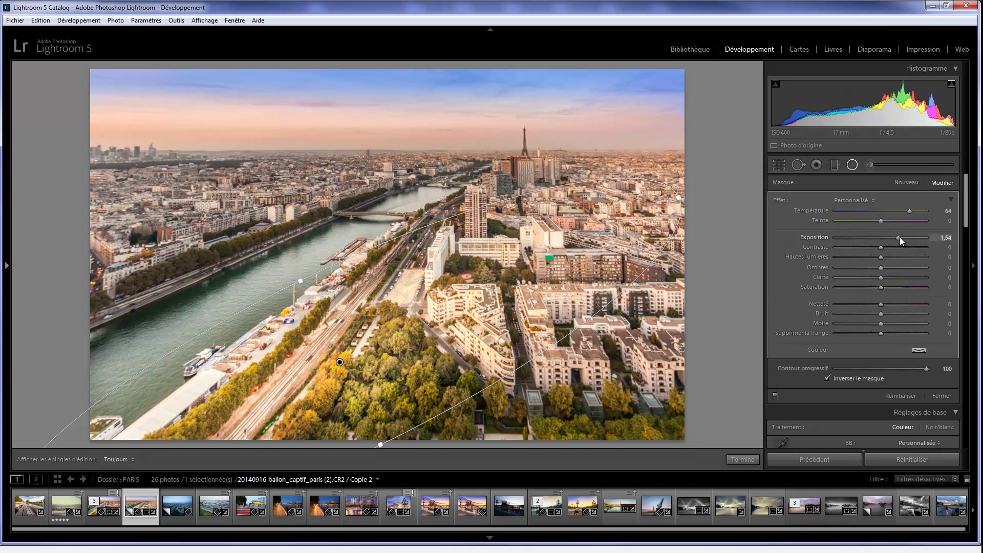
left_click_drag(510, 311, 568, 286)
left_click_drag(499, 309, 526, 305)
- Set the filter exposure to 1,34 and greatly enlarge the ellipse
left_click(944, 238)
type("1,34")
key("Return")
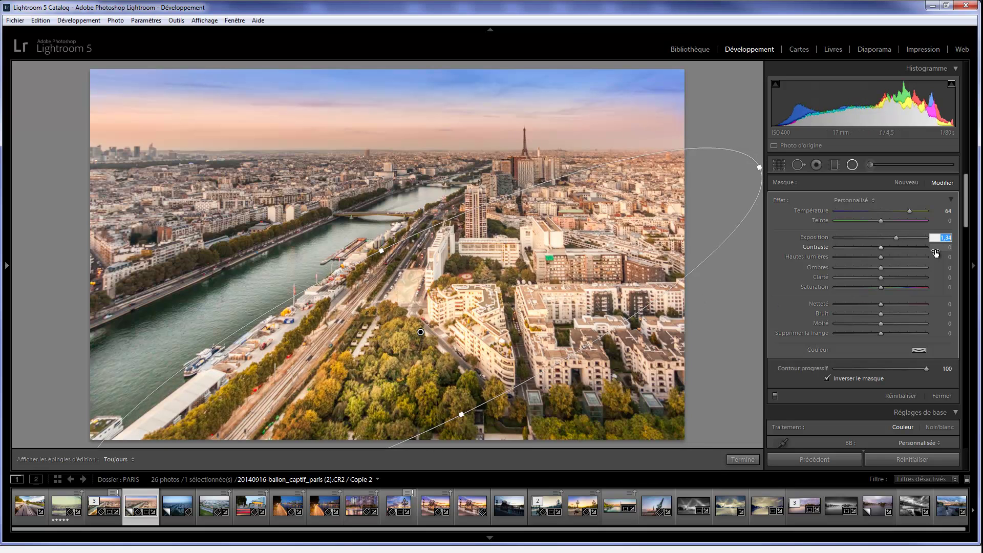
key("alt")
mouse_move(459, 365)
left_mouse_down()
mouse_move(267, 252)
mouse_move(154, 287)
left_mouse_up()
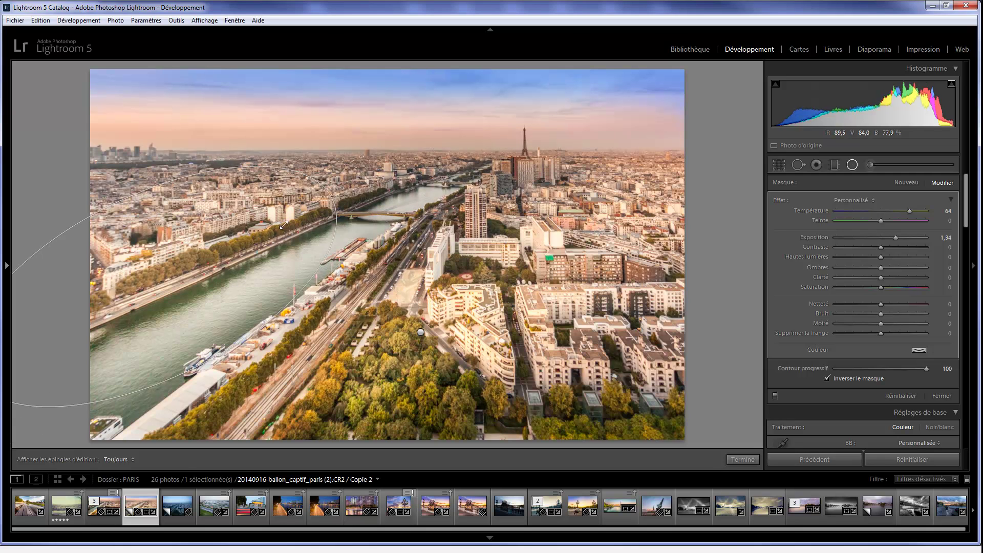
- Shrink, move and rotate the radial ellipse over the upper-left cityscape
left_click_drag(492, 121, 275, 226)
left_click_drag(186, 273, 201, 196)
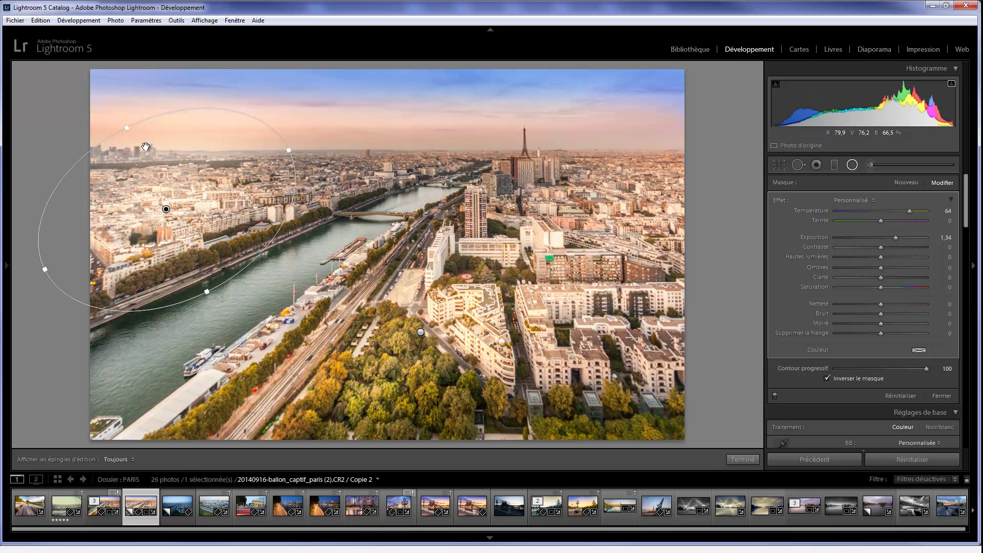
left_click_drag(128, 134, 148, 180)
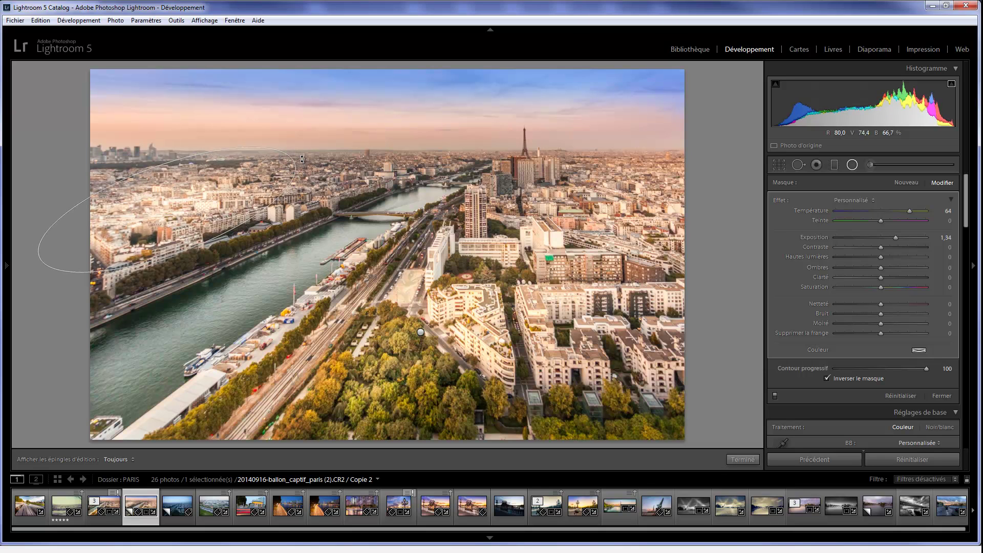
mouse_move(303, 174)
left_mouse_down()
mouse_move(295, 159)
mouse_move(322, 150)
left_mouse_up()
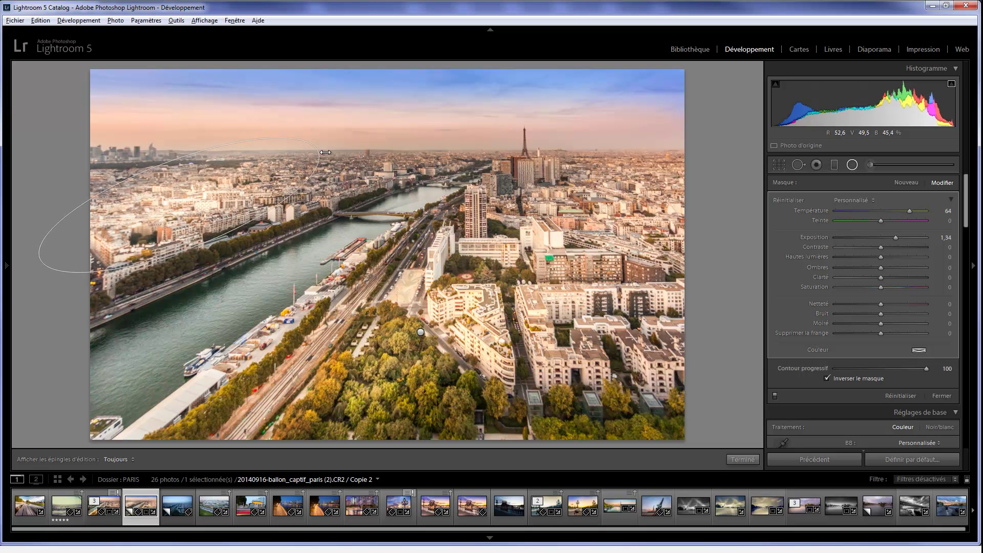
- Set the filter to exposure 0,74 and temperature 84, then close the radial filter
left_click(945, 238)
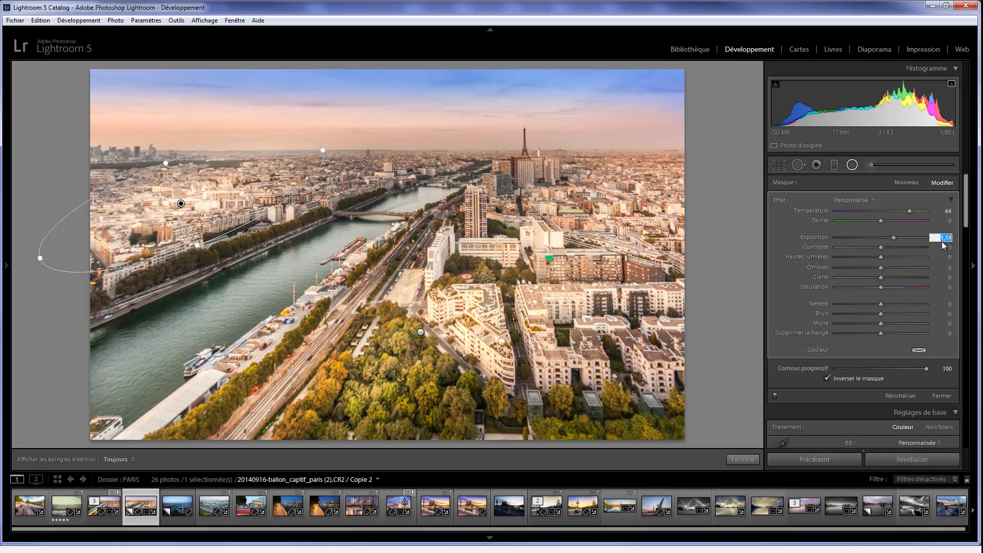
type("0,74")
key("Return")
left_click(947, 211)
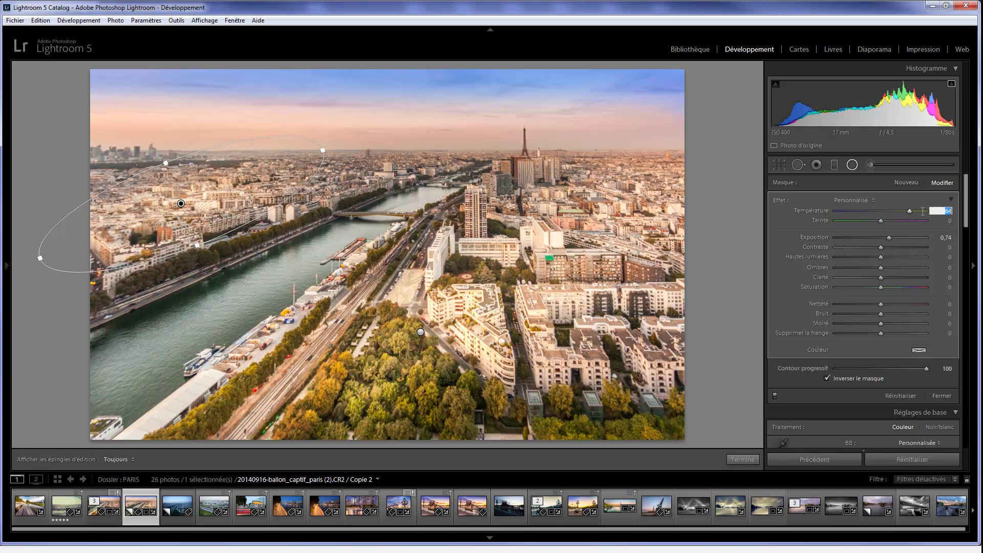
type("84")
key("Return")
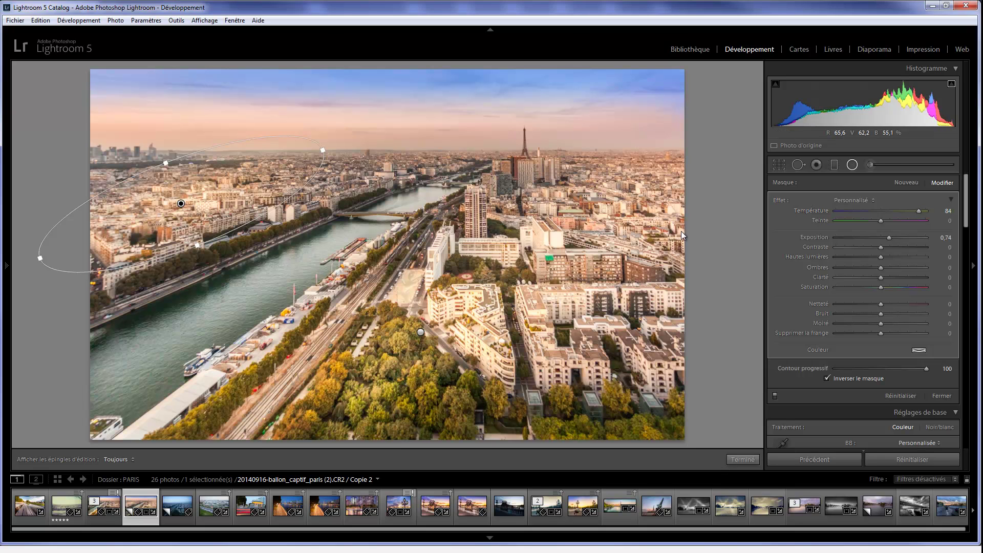
left_click(852, 165)
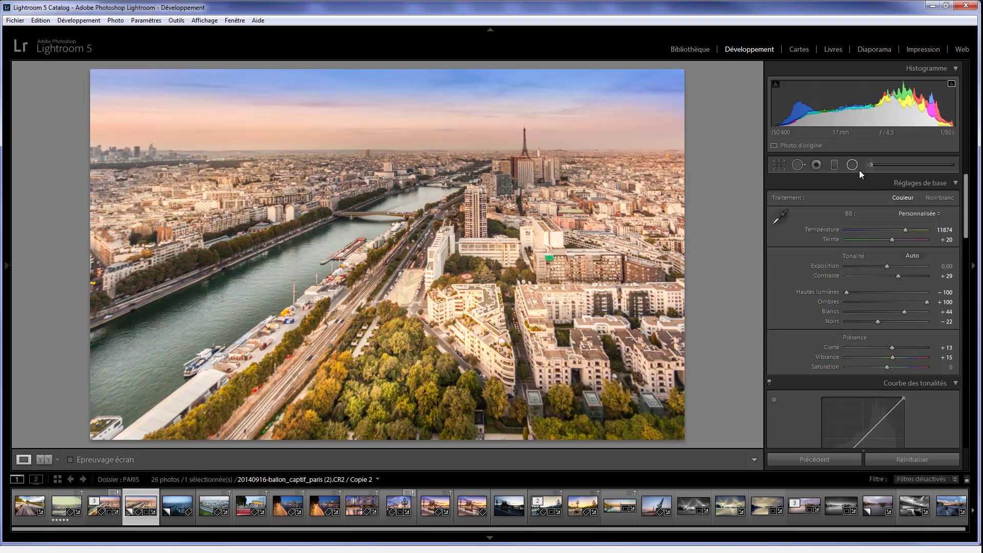
left_click(851, 165)
- Add 1.00-exposure radial filters over the riverbank and foreground trees, plus a skyline filter warmed to 59
left_click(902, 183)
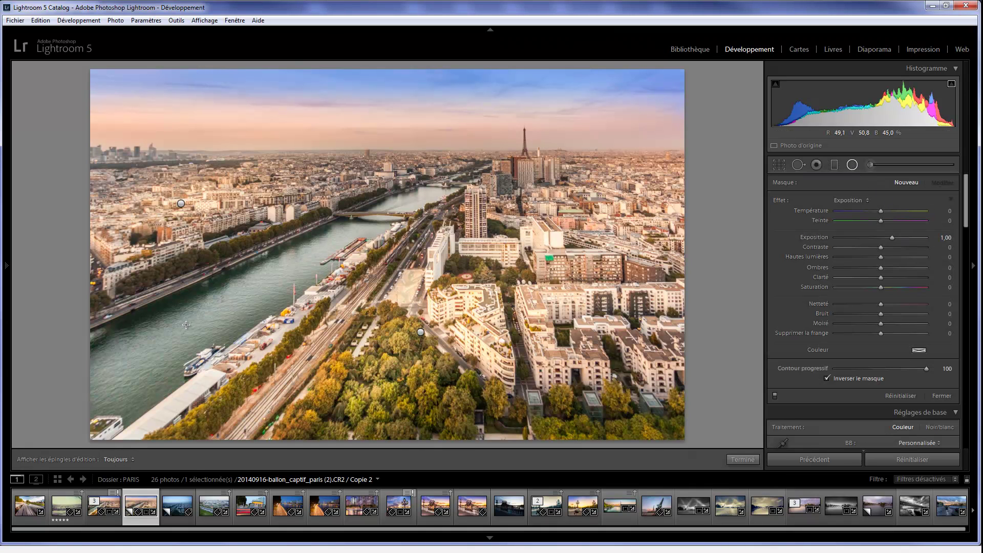
left_click_drag(174, 274, 279, 285)
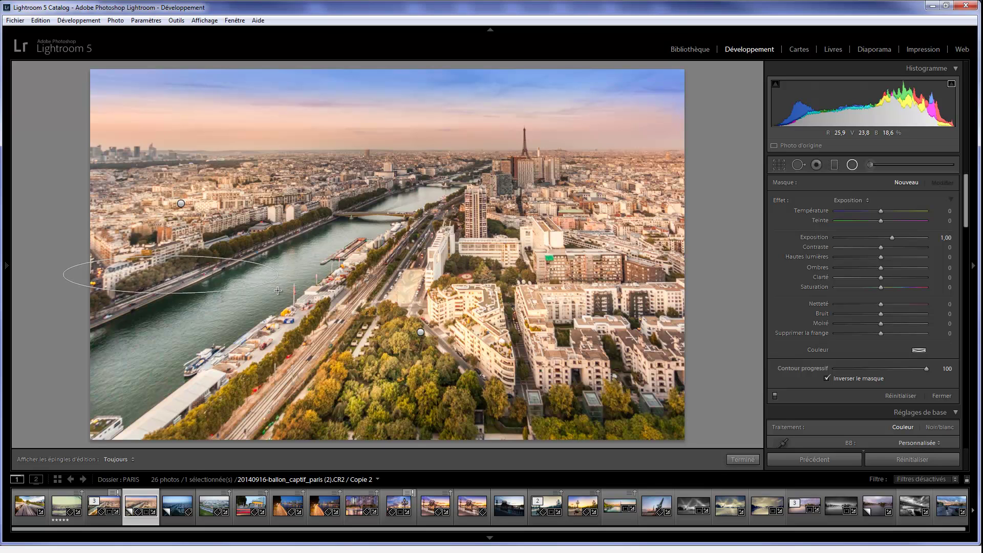
left_click_drag(280, 285, 277, 233)
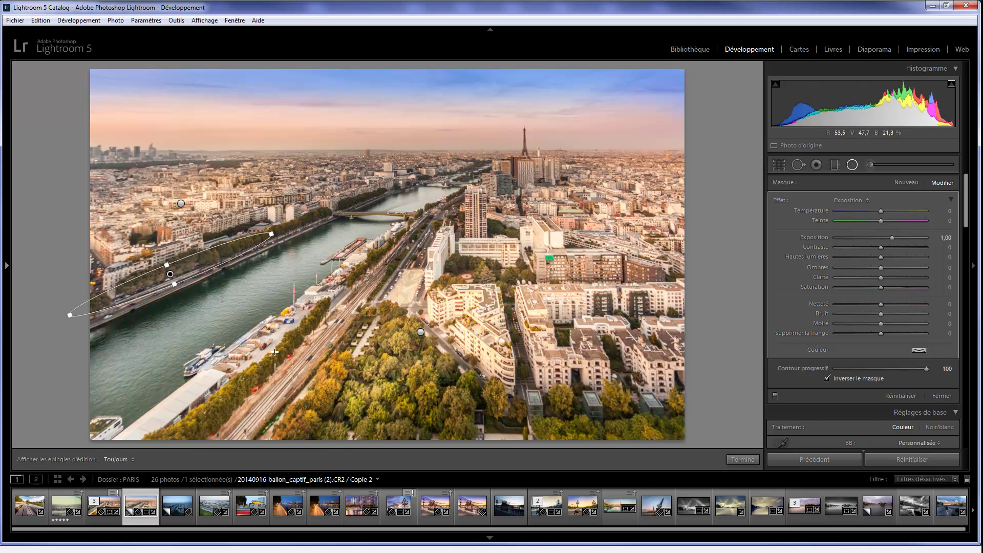
mouse_move(232, 392)
left_mouse_down()
mouse_move(345, 402)
mouse_move(312, 320)
left_mouse_up()
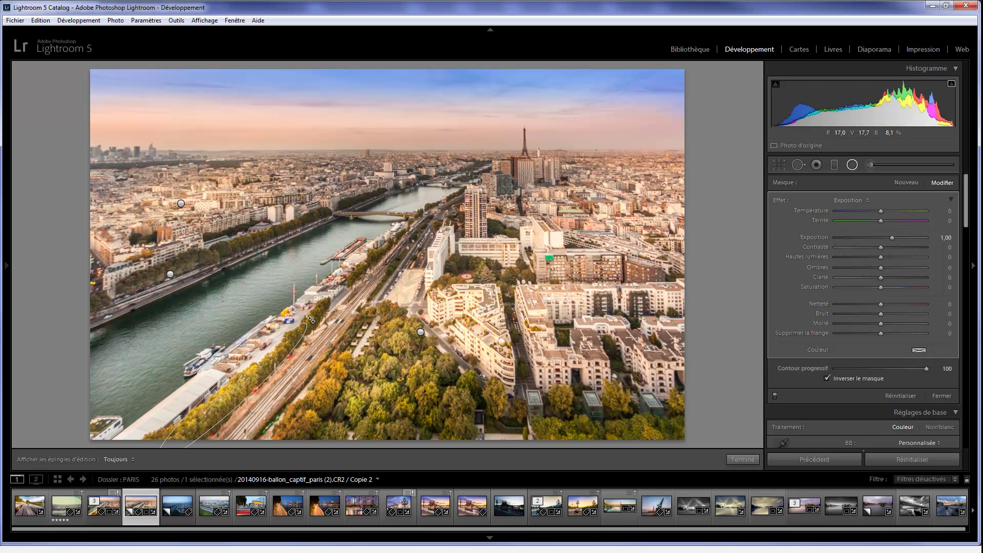
left_click_drag(312, 320, 310, 326)
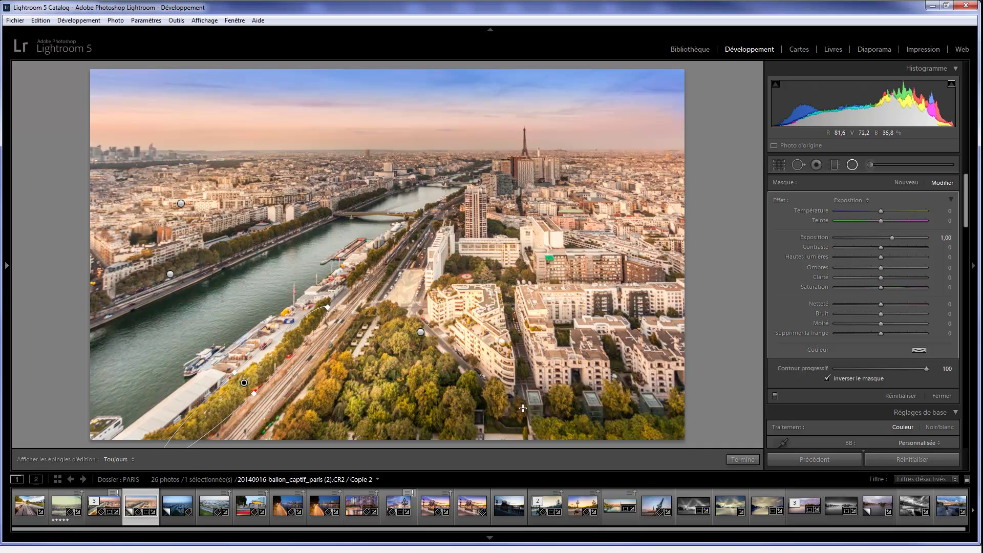
left_click_drag(600, 417, 676, 445)
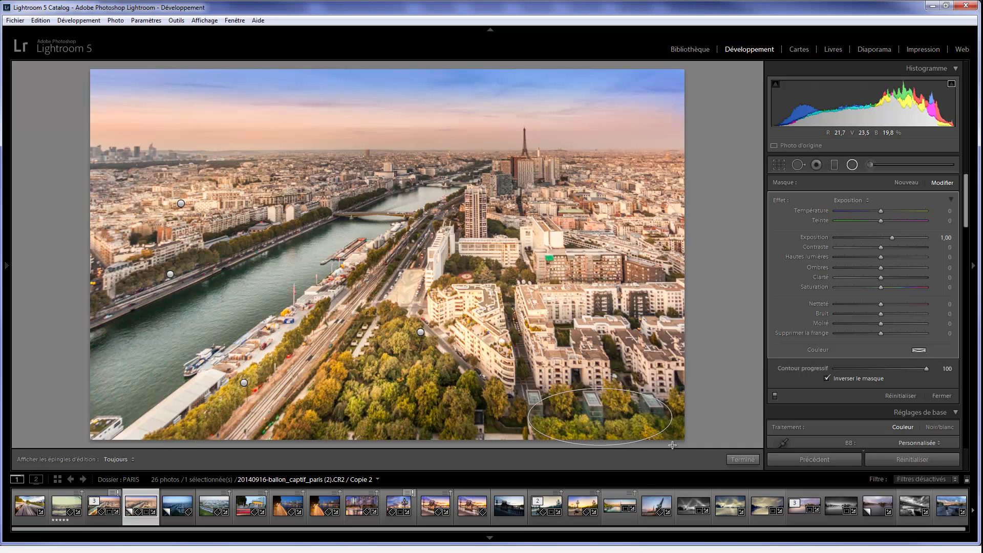
left_click_drag(453, 421, 485, 445)
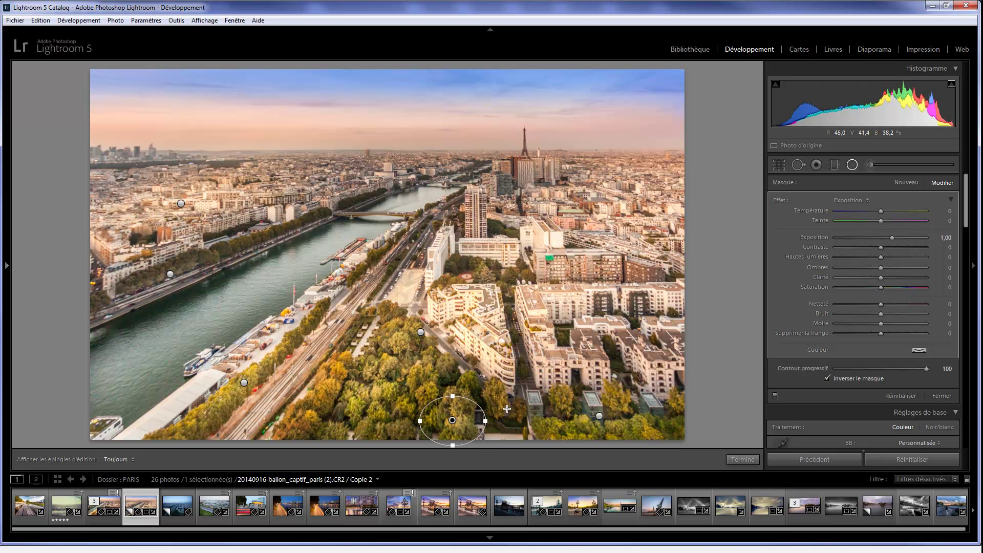
left_click_drag(337, 169, 369, 185)
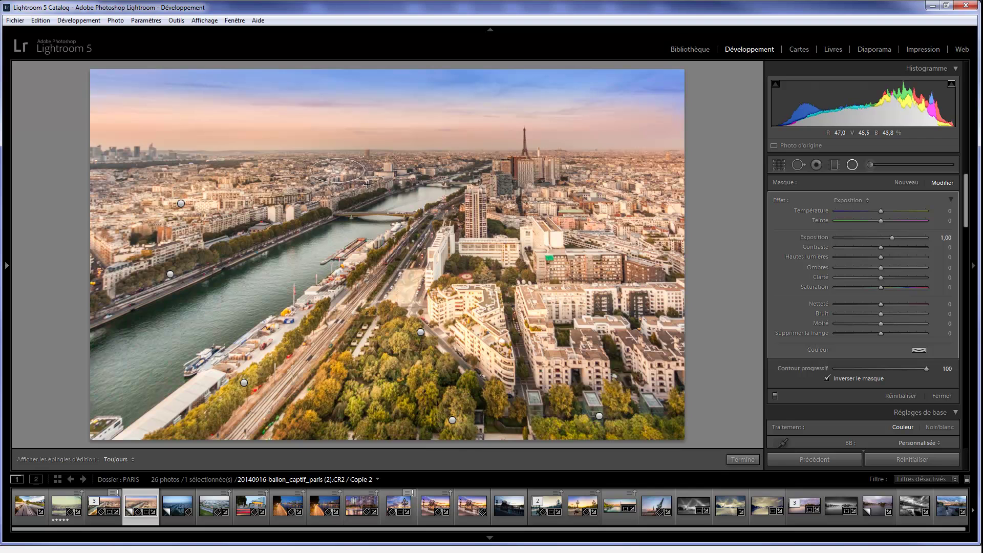
left_click_drag(881, 211, 893, 211)
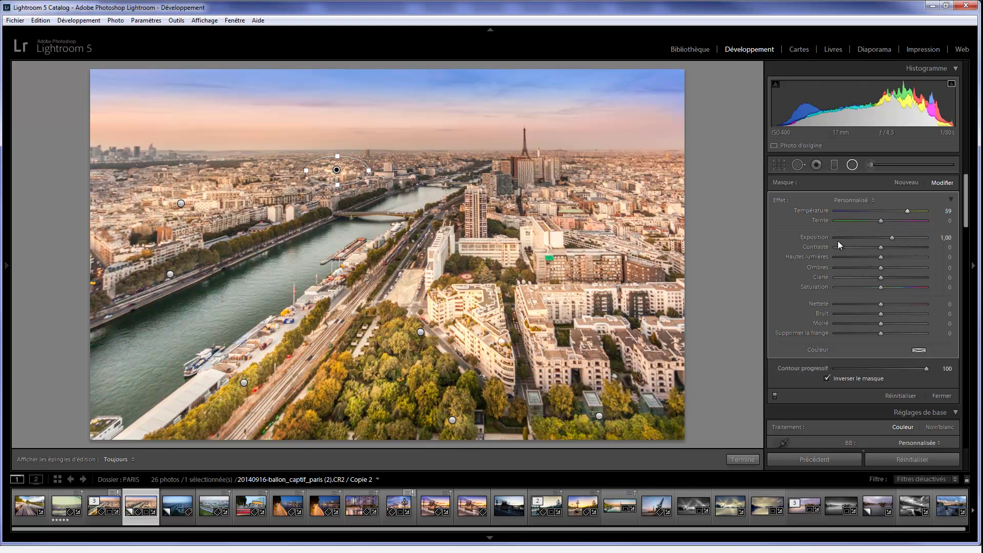
- Switch to the plain Exposition preset and draw a narrow radial filter above the Eiffel Tower
left_click(864, 199)
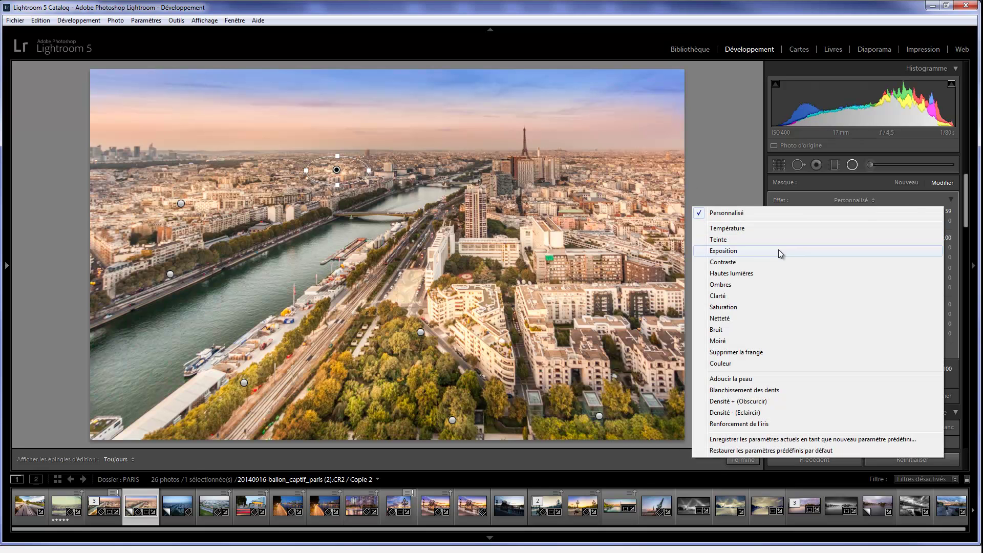
left_click(778, 250)
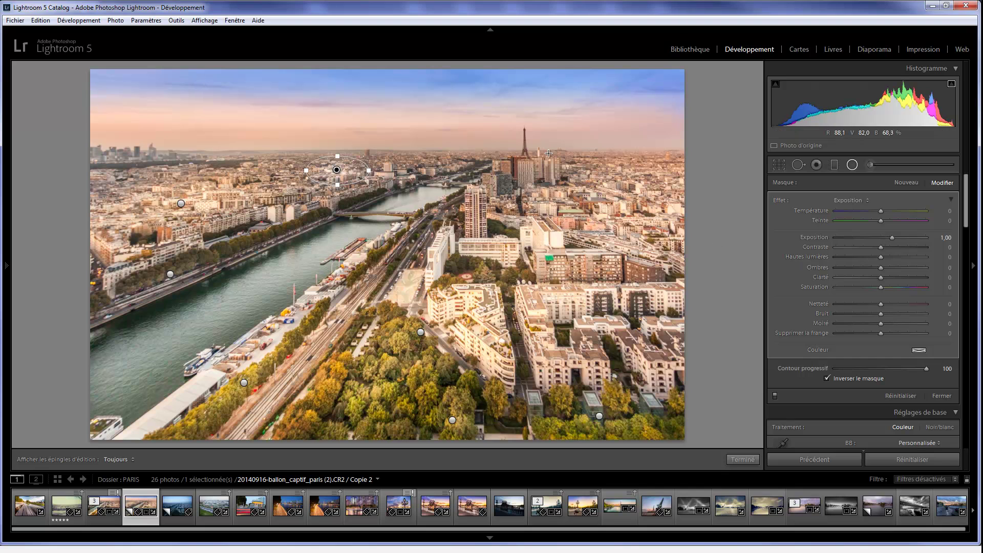
left_click_drag(528, 120, 569, 126)
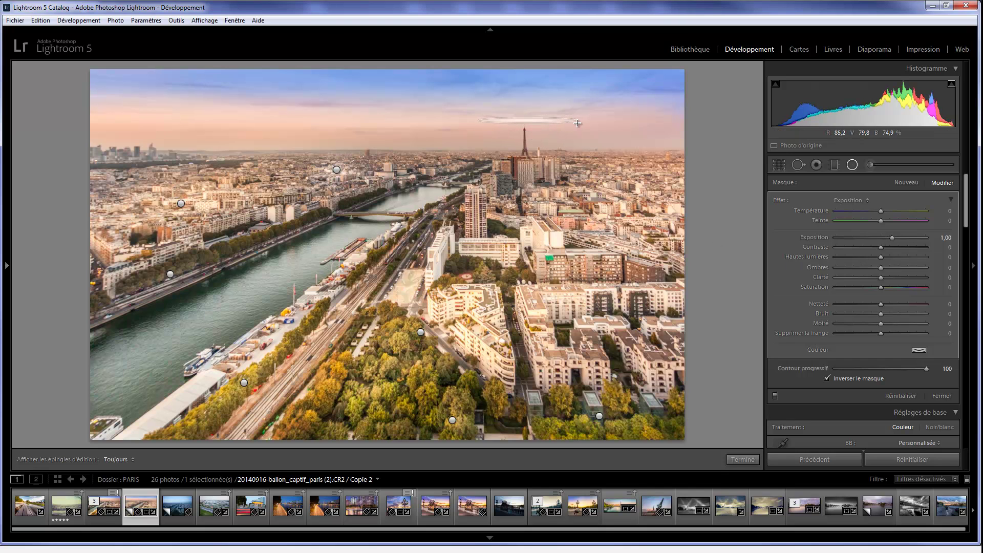
left_click_drag(569, 130, 570, 130)
left_click(539, 126)
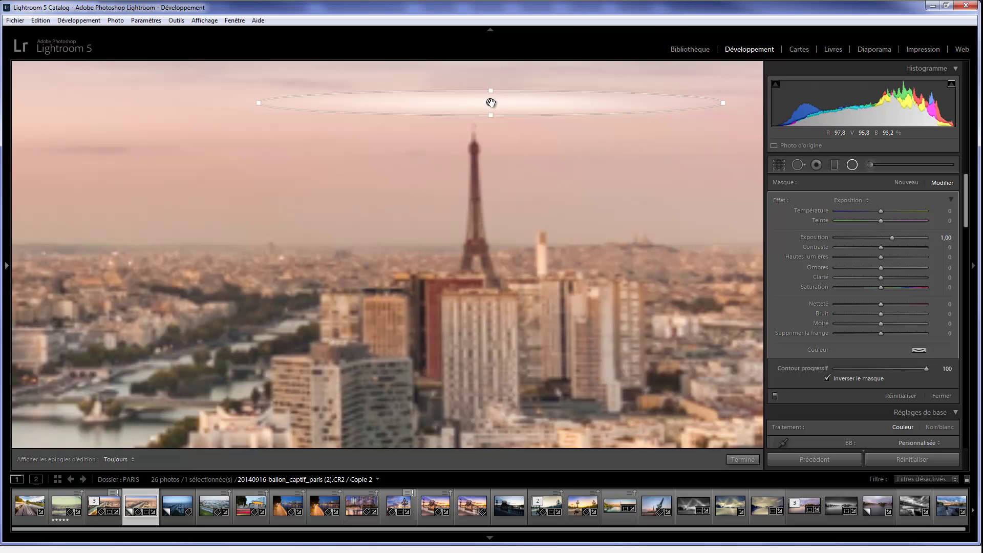
mouse_move(490, 102)
left_mouse_down()
mouse_move(476, 111)
mouse_move(477, 131)
left_mouse_up()
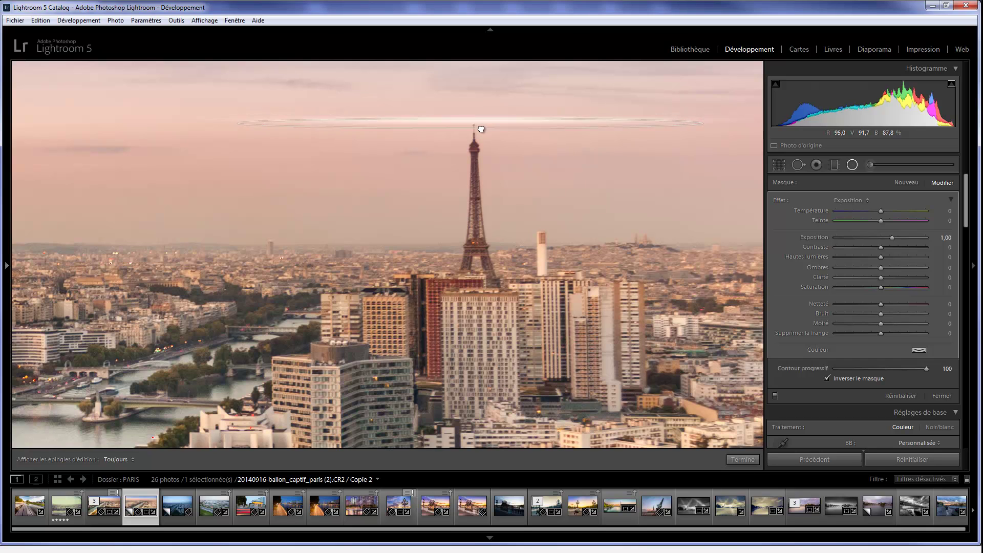
- Set that filter's exposure to 0,30 and close radial editing
left_click(934, 237)
type("0,3")
key("Return")
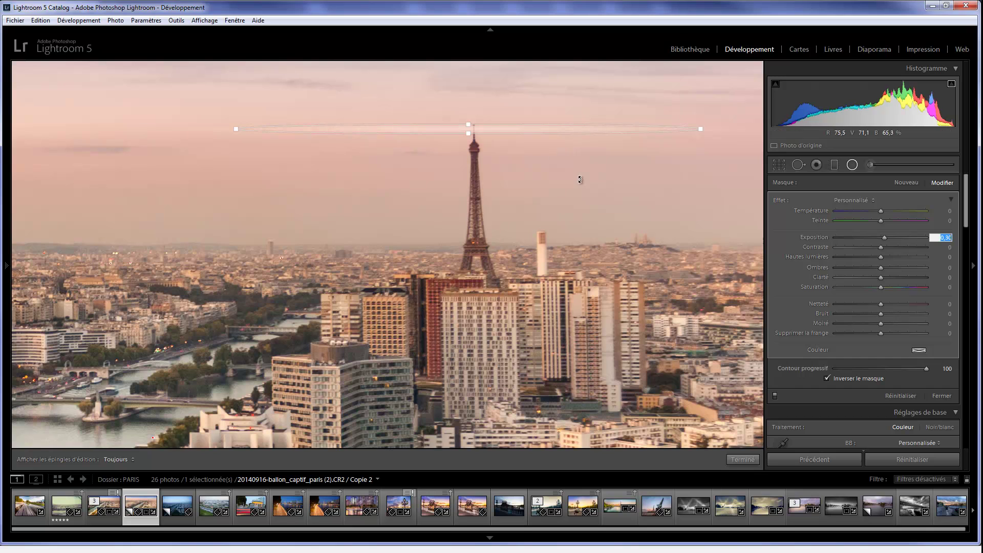
left_click(498, 129)
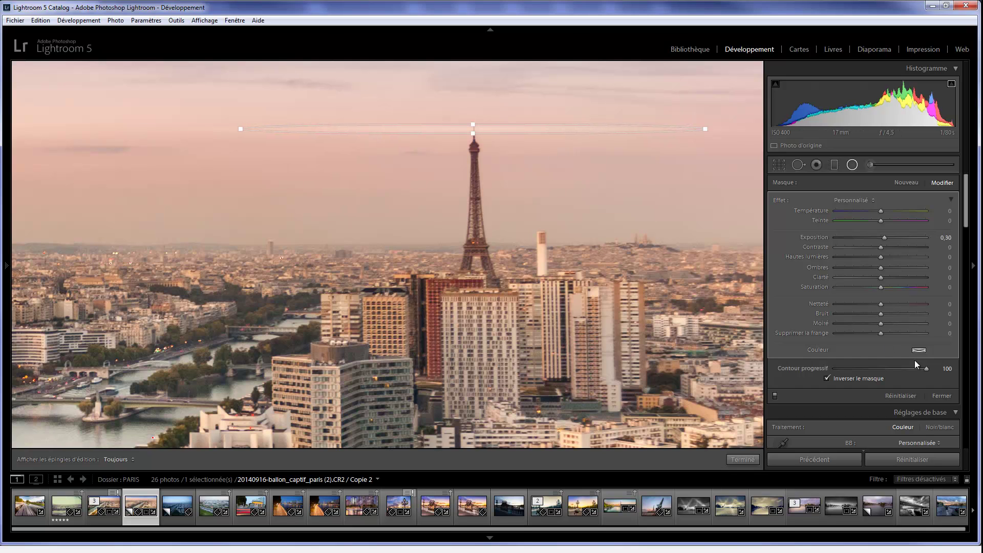
left_click(941, 395)
left_click(582, 283)
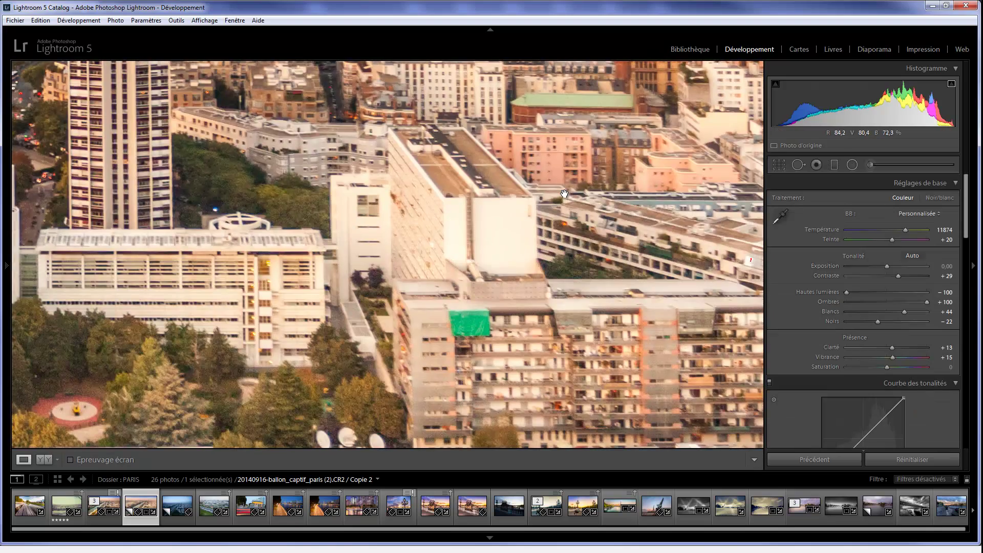
- Draw a soft radial filter in the upper-left sky
left_click_drag(584, 236, 566, 195)
left_click(567, 195)
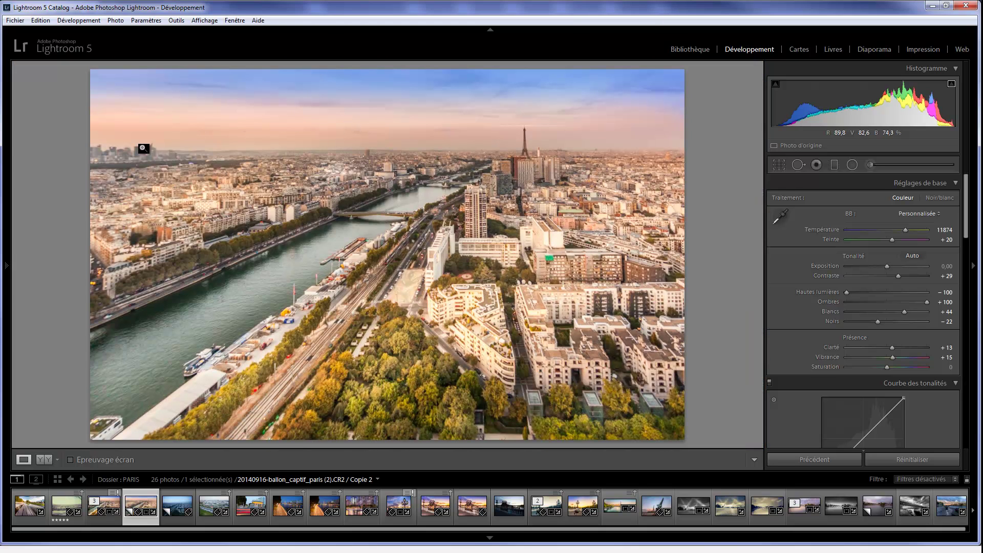
left_click(852, 165)
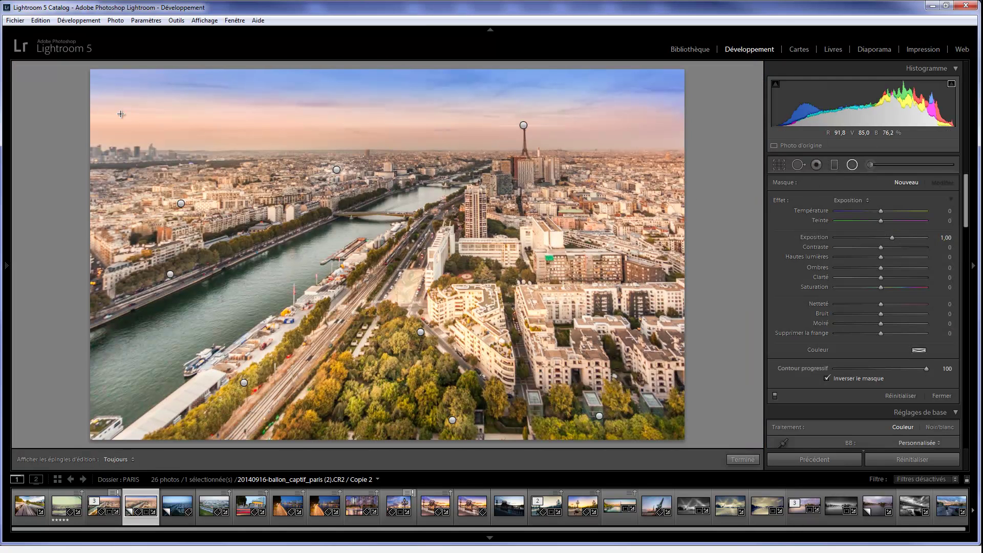
mouse_move(121, 120)
left_mouse_down()
mouse_move(170, 121)
mouse_move(164, 138)
left_mouse_up()
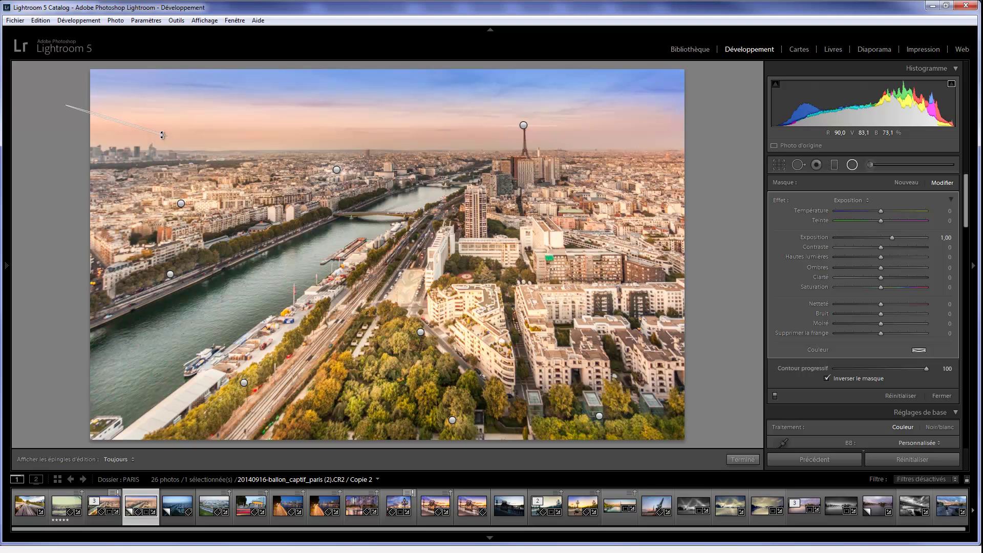
left_click(215, 160)
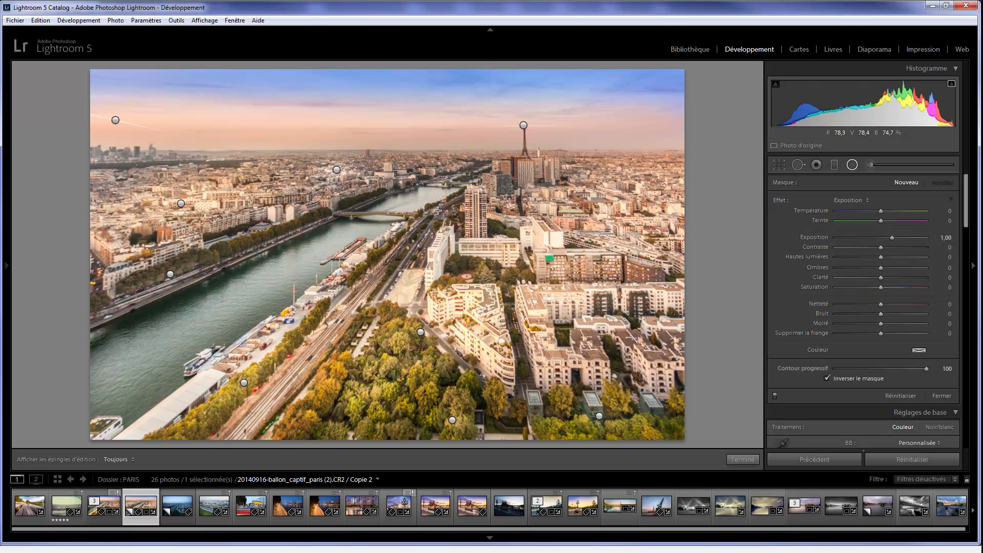
- Toggle radial filter editing on and off to compare the upper-left sky filter
left_click(941, 396)
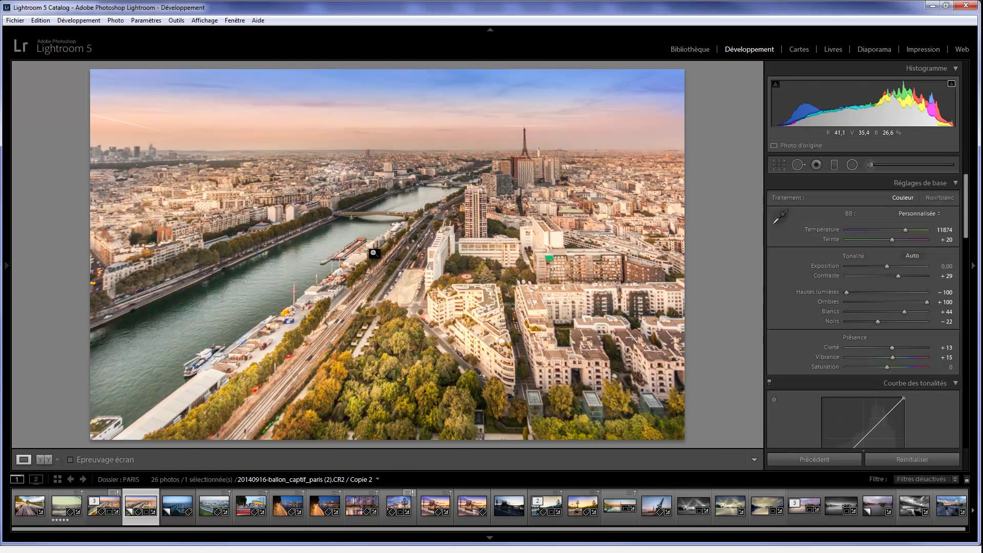
left_click(851, 164)
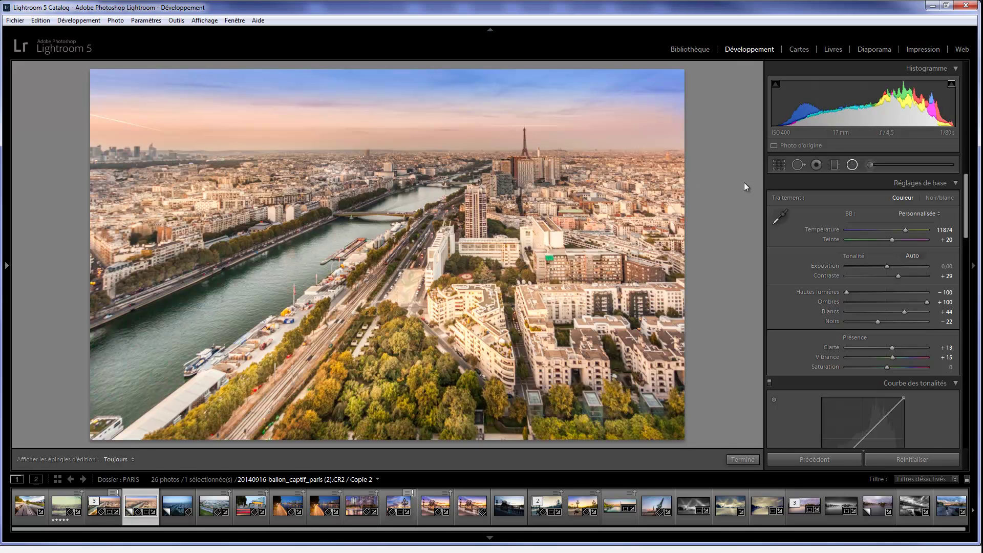
left_click(115, 120)
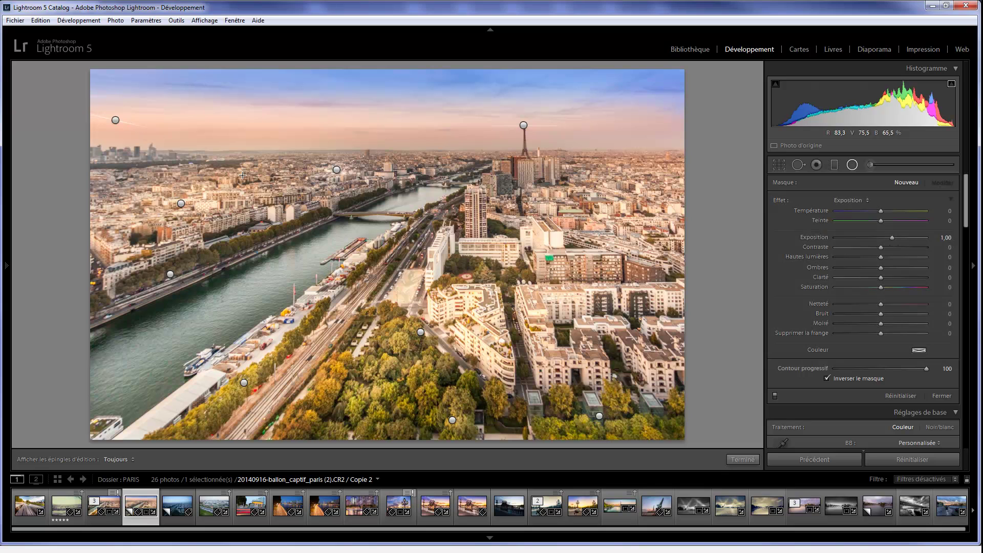
left_click(941, 395)
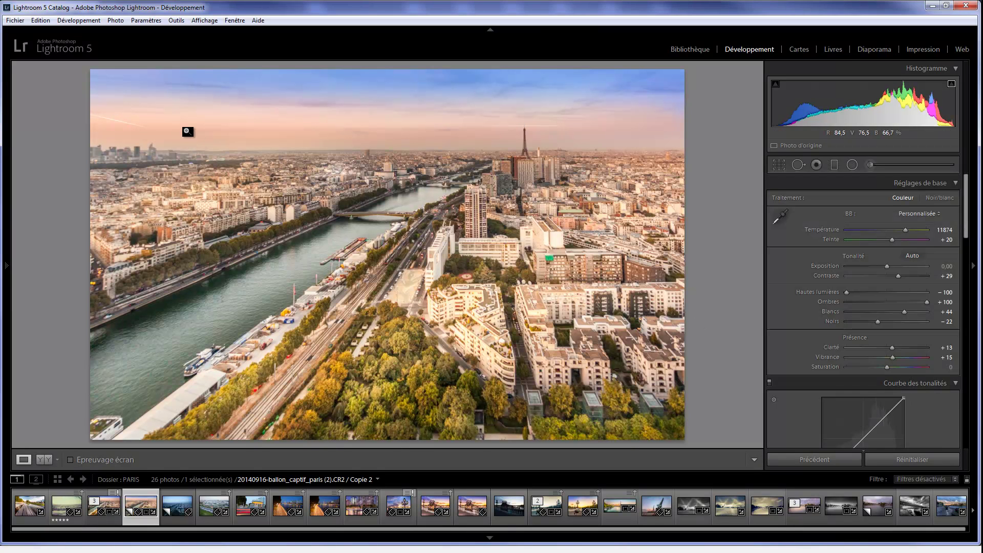
key("shift+m")
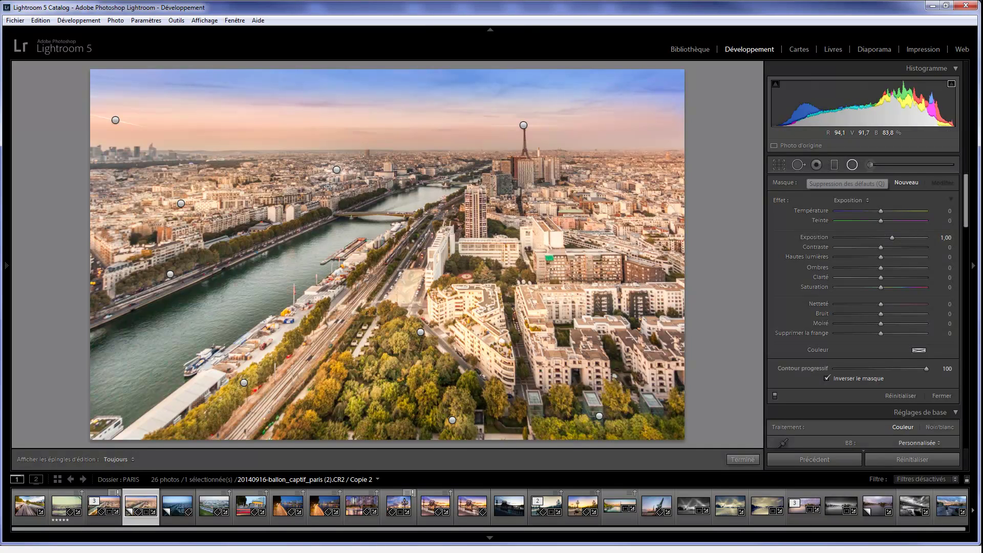
left_click(851, 171)
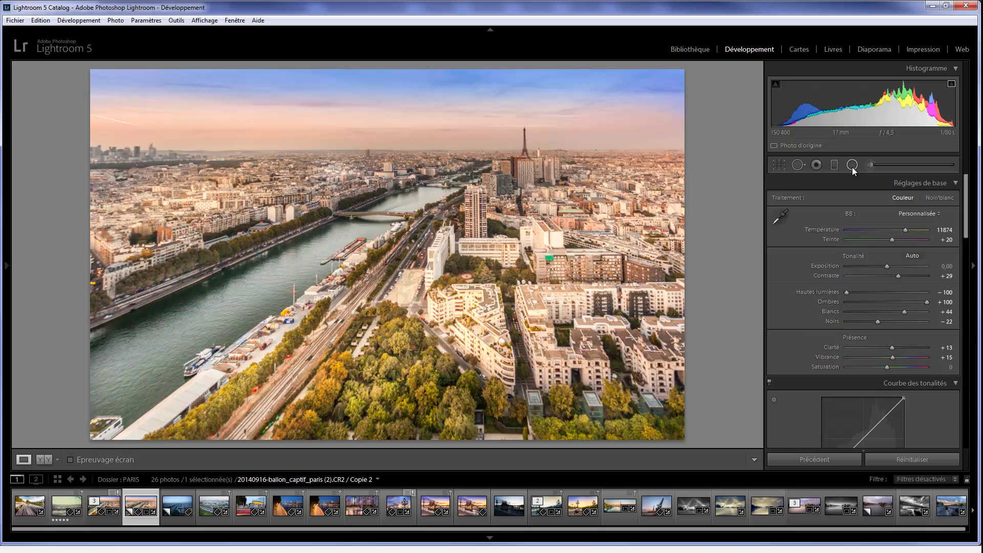
left_click(853, 169)
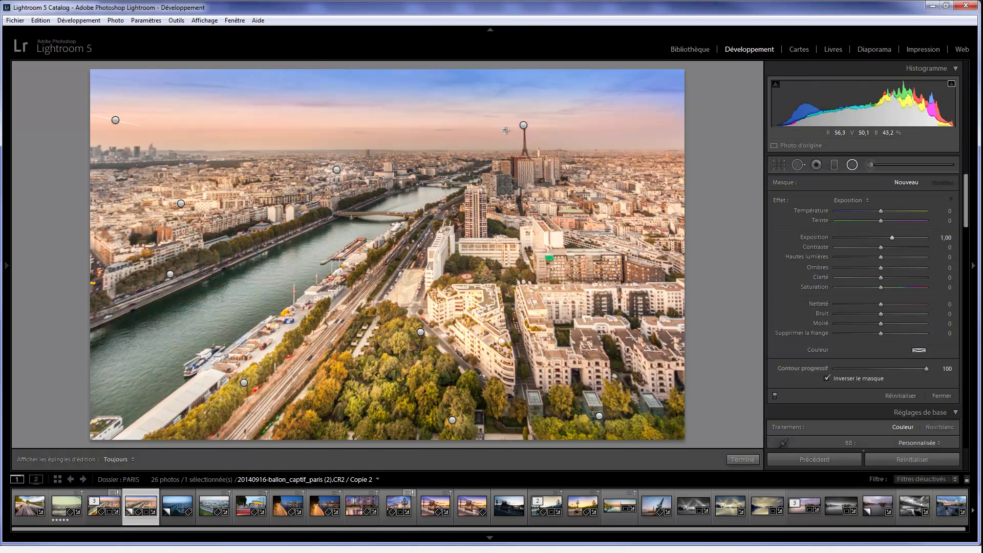
- Add 0,60-exposure radial filters across the upper sky, duplicating one toward the upper left
left_click_drag(536, 106, 635, 109)
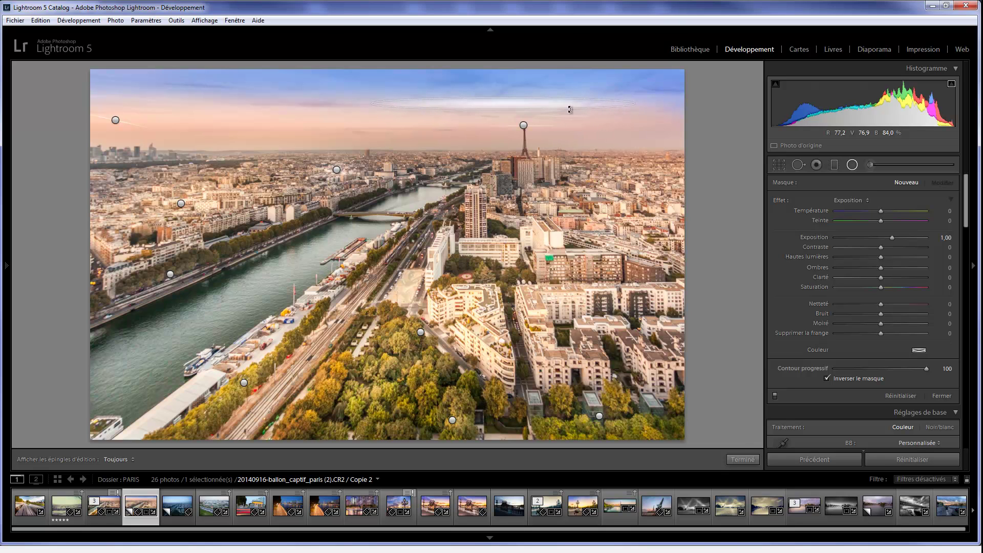
left_click_drag(533, 103, 661, 105)
left_click(945, 238)
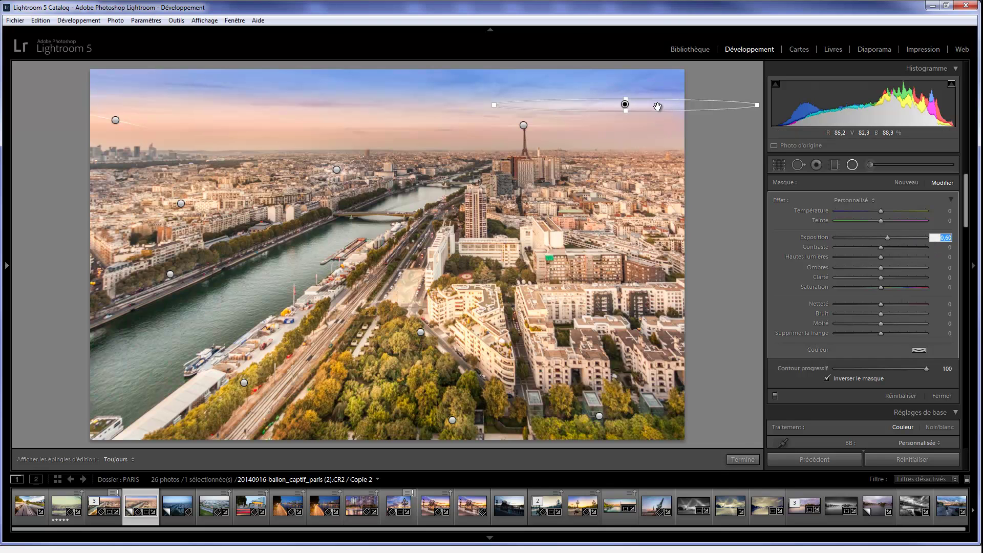
mouse_move(657, 106)
left_mouse_down()
mouse_move(137, 90)
mouse_move(208, 142)
mouse_move(172, 103)
mouse_move(61, 108)
mouse_move(70, 106)
left_mouse_up()
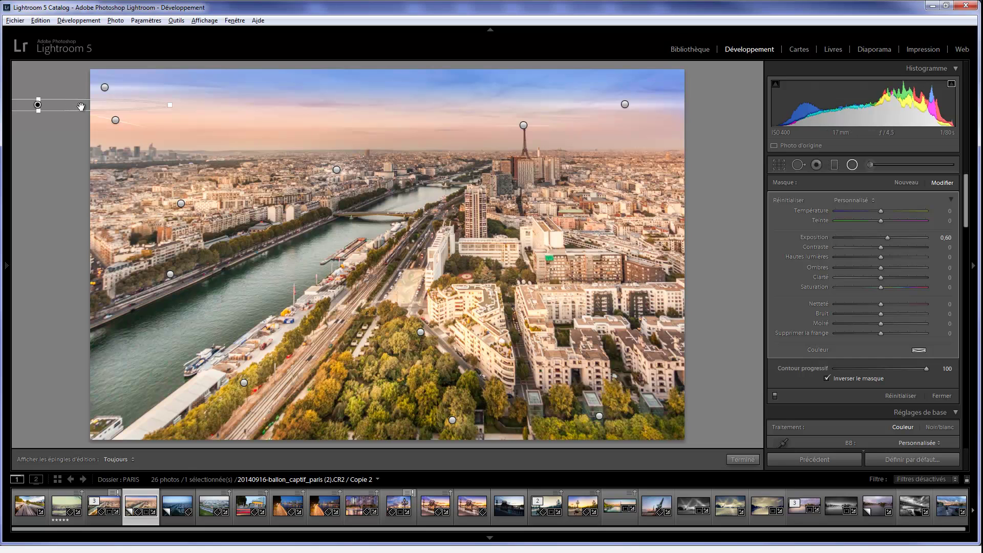
left_click_drag(295, 96, 771, 87)
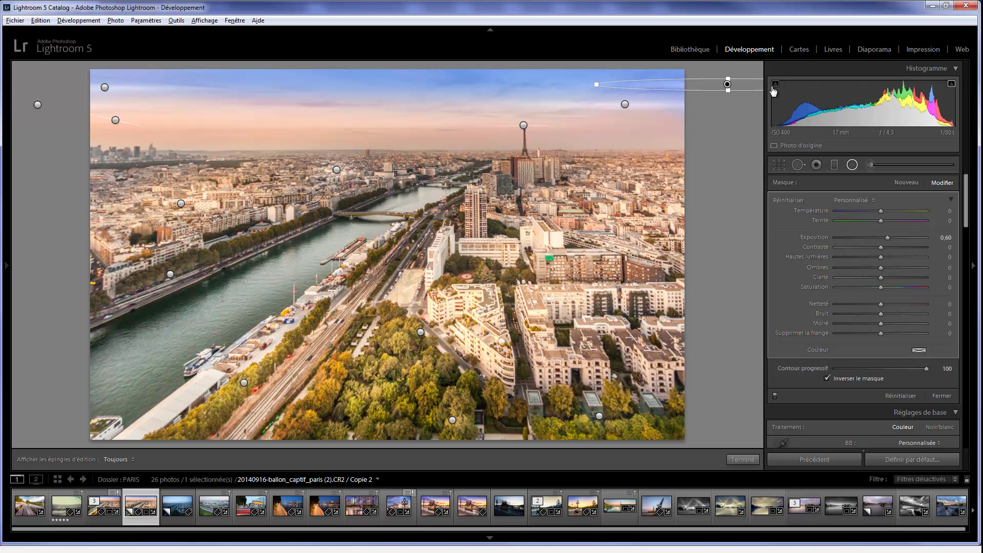
left_click(942, 396)
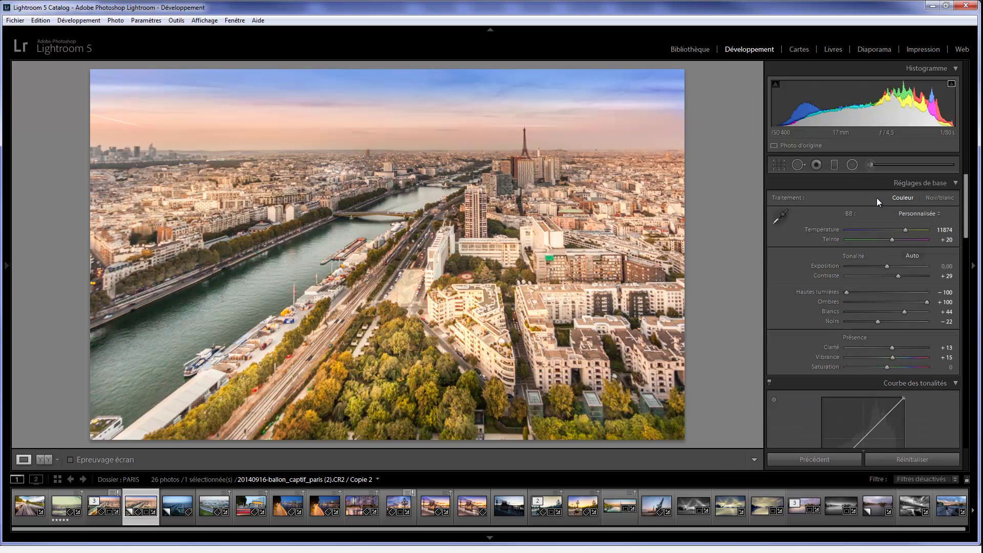
- Switch the Adjustment Brush to the Saturation effect at 100
left_click(869, 165)
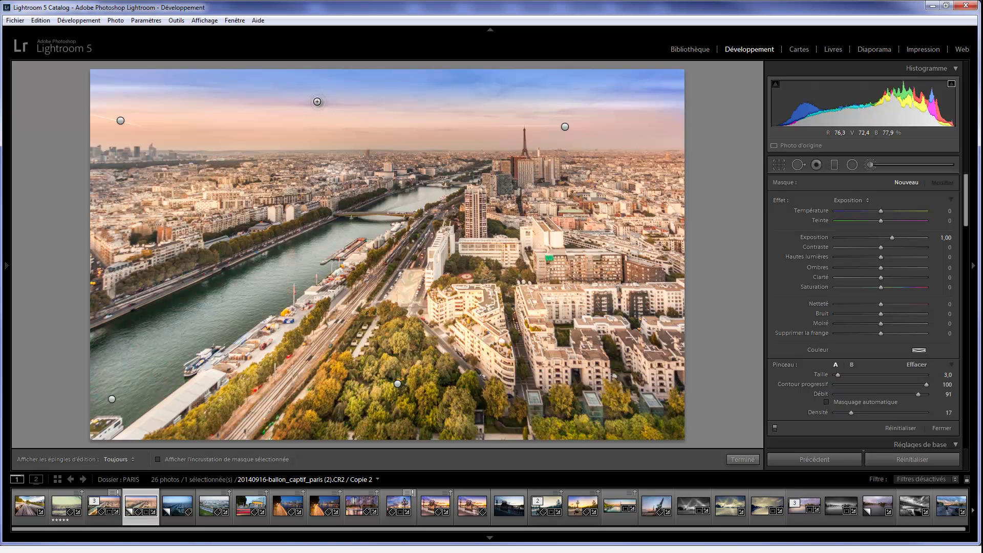
left_click(312, 103)
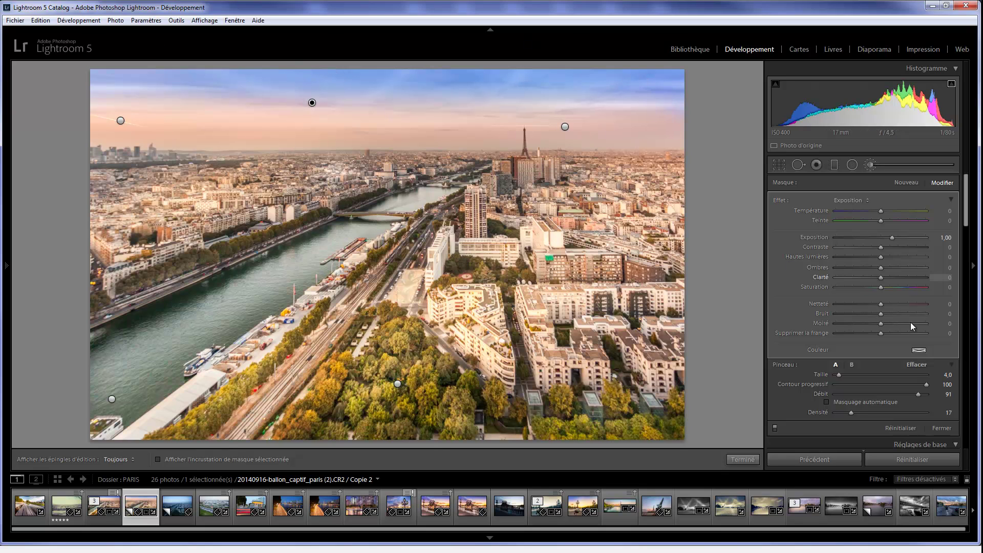
left_click(940, 429)
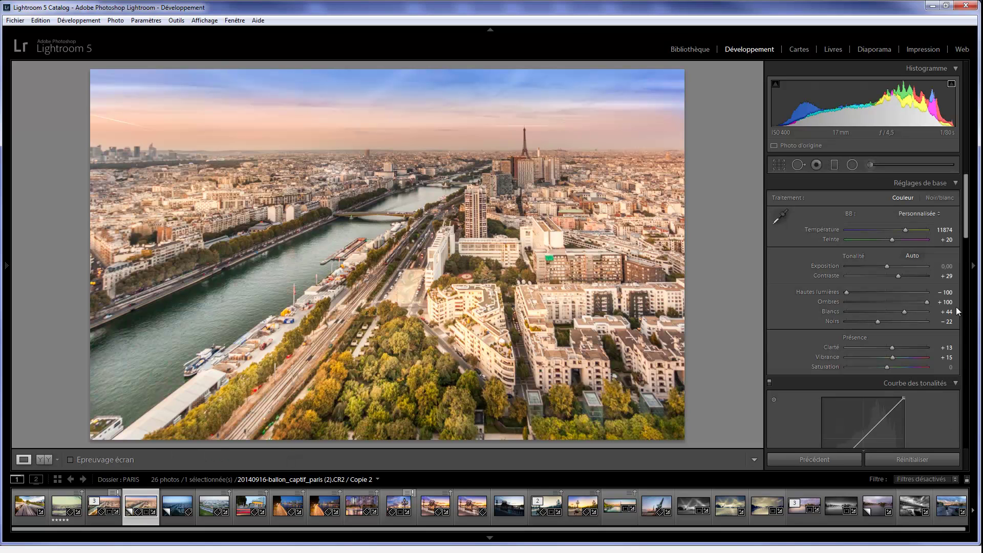
left_click(869, 165)
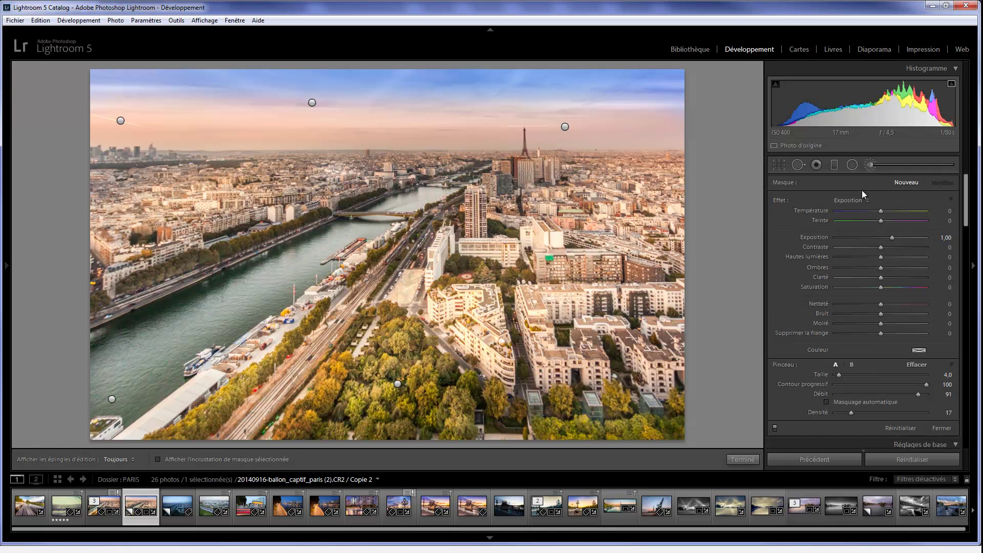
left_click(849, 200)
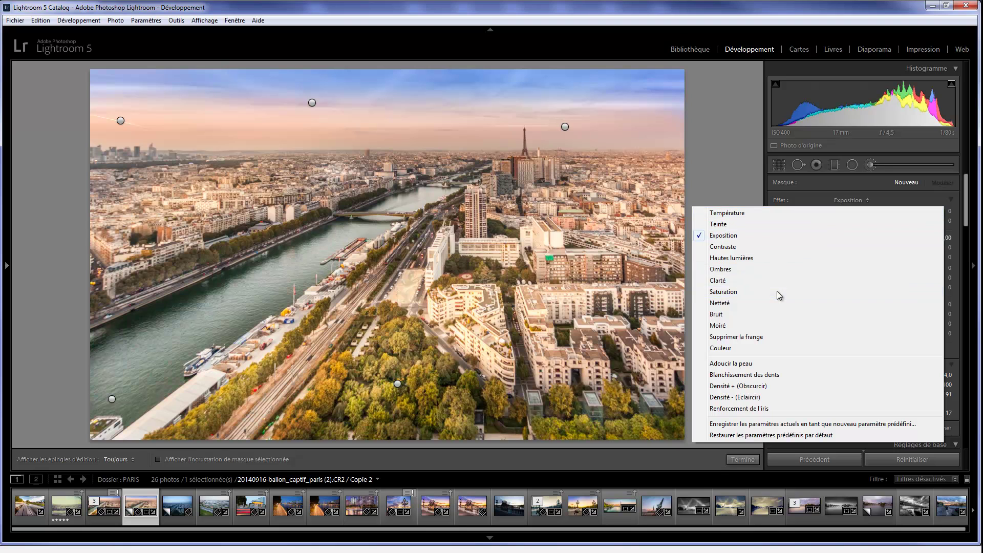
left_click(778, 293)
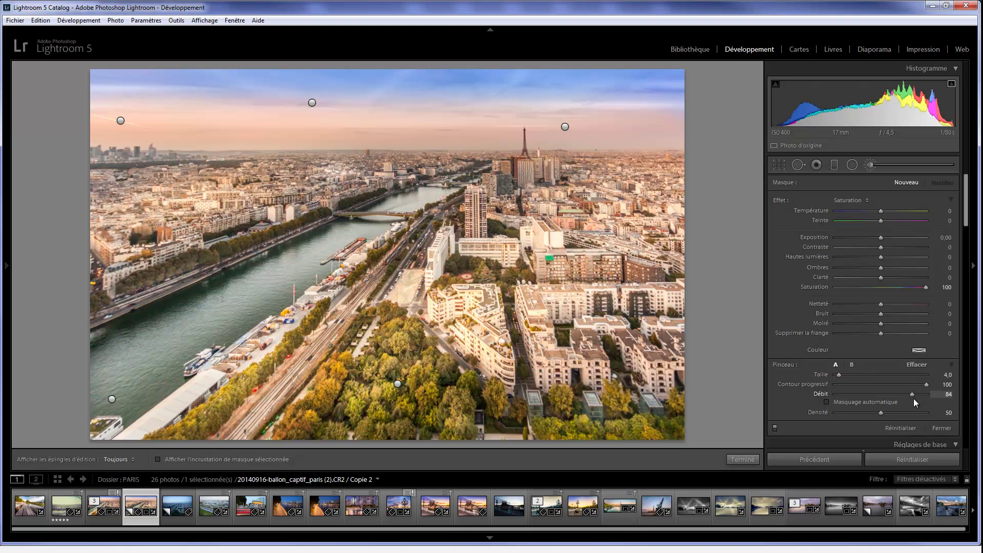
- Set brush size 14 and paint the saturation boost over the sunset sky
scroll(373, 208, "up", 3)
scroll(374, 208, "up", 3)
scroll(374, 207, "up", 2)
scroll(374, 208, "up", 2)
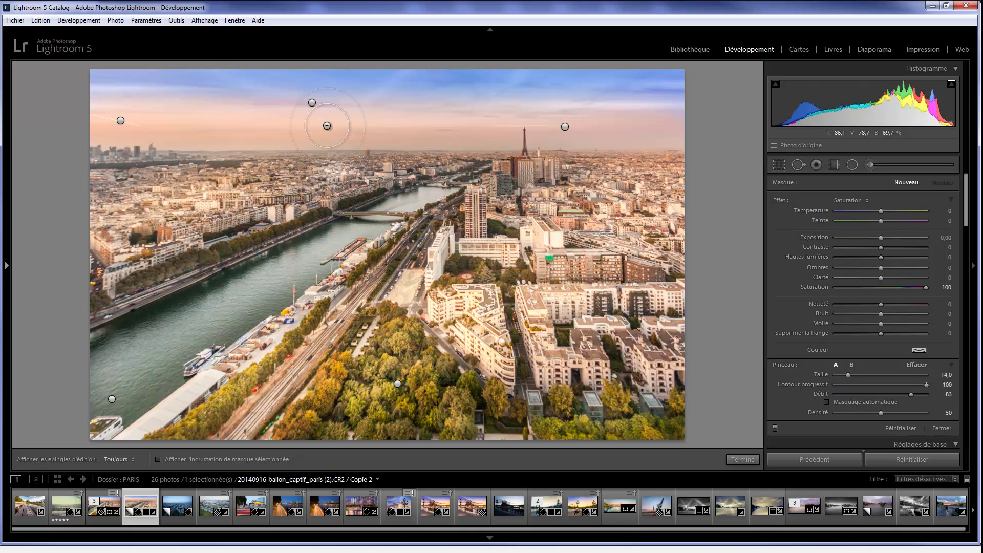
key("h")
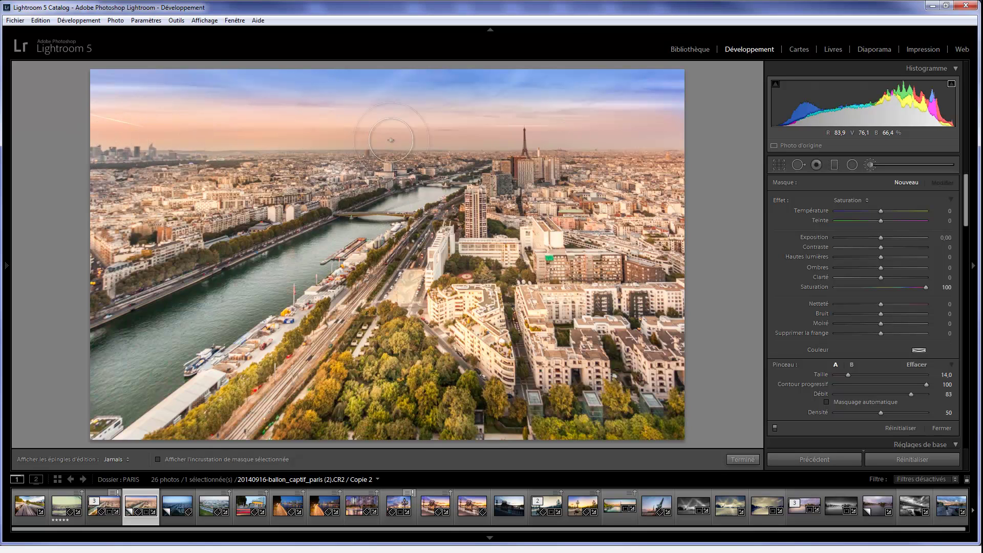
left_click(699, 118)
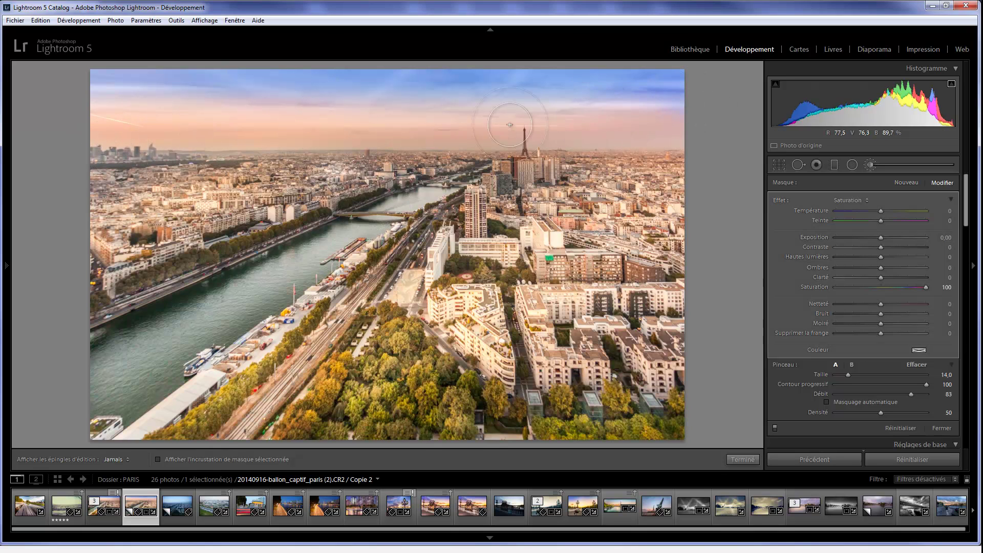
key("h")
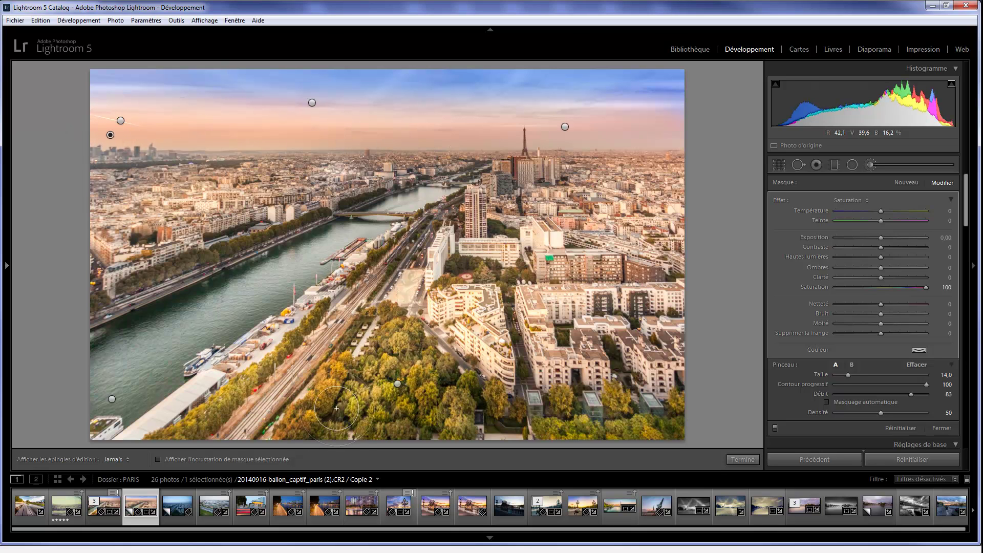
key("h")
key("h")
key("h")
key("h")
key("h")
key("h")
key("h")
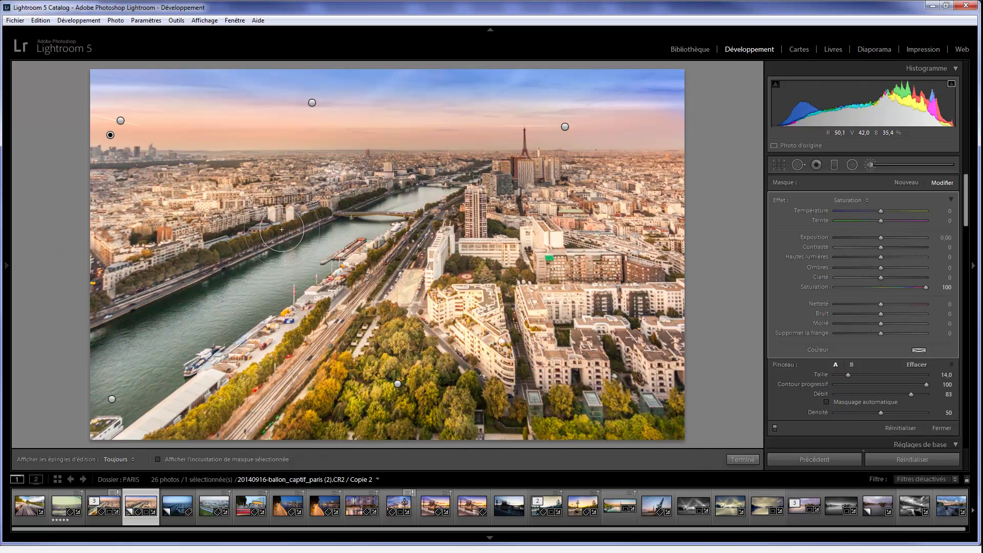
- Add +1.00 exposure radial filters over the Eiffel Tower, tall tower block and right-side buildings
left_click(852, 164)
left_click(850, 200)
left_click(790, 236)
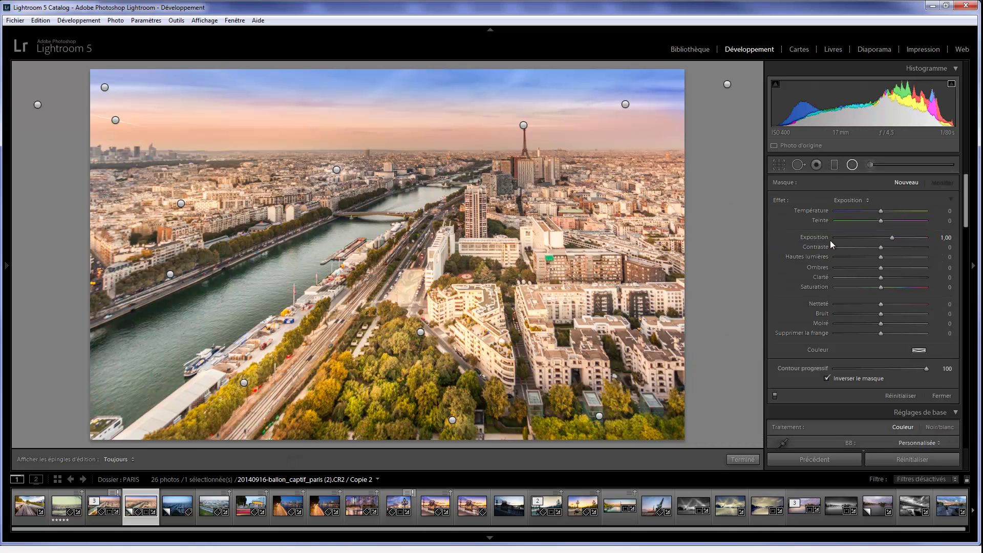
left_click_drag(535, 185, 541, 193)
left_click_drag(480, 214, 489, 226)
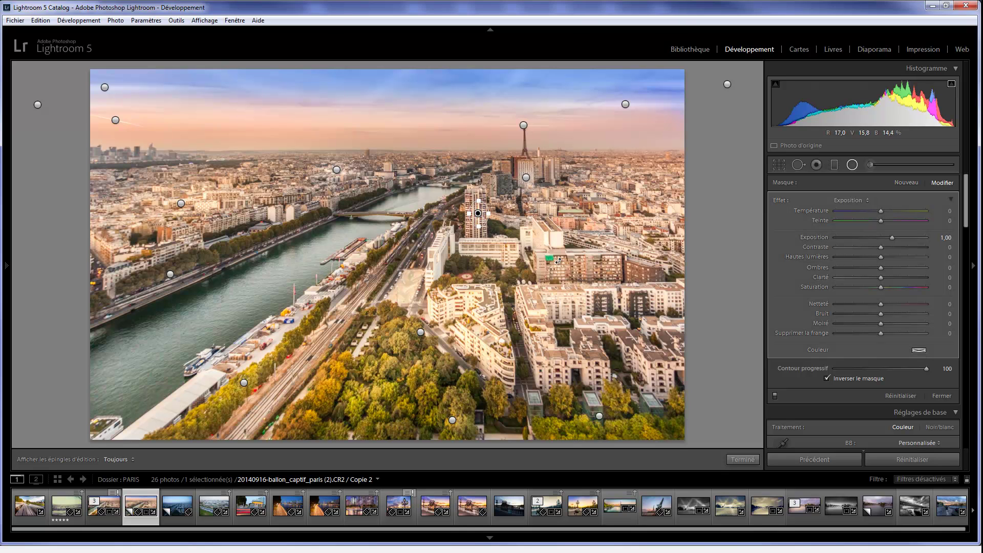
left_click_drag(564, 264, 583, 276)
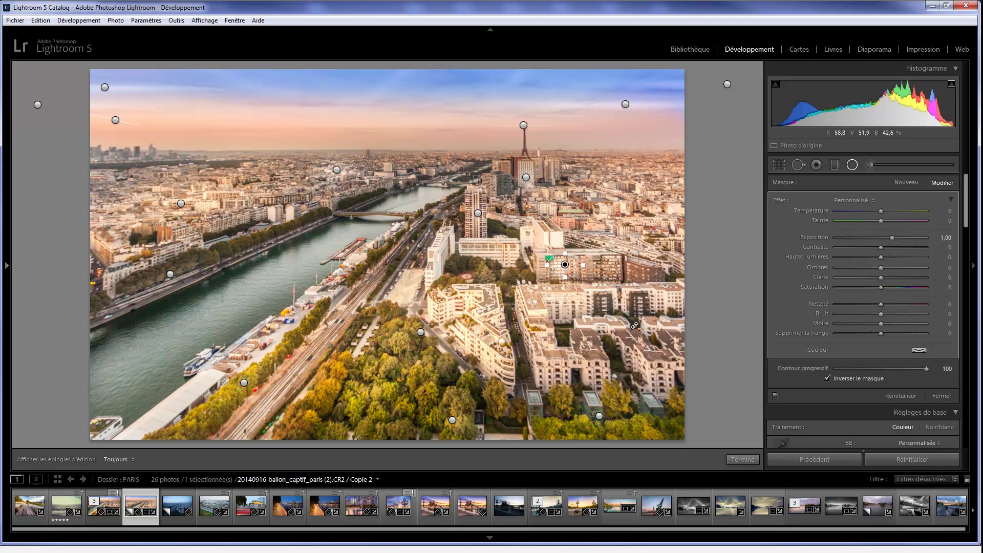
left_click_drag(636, 333, 651, 347)
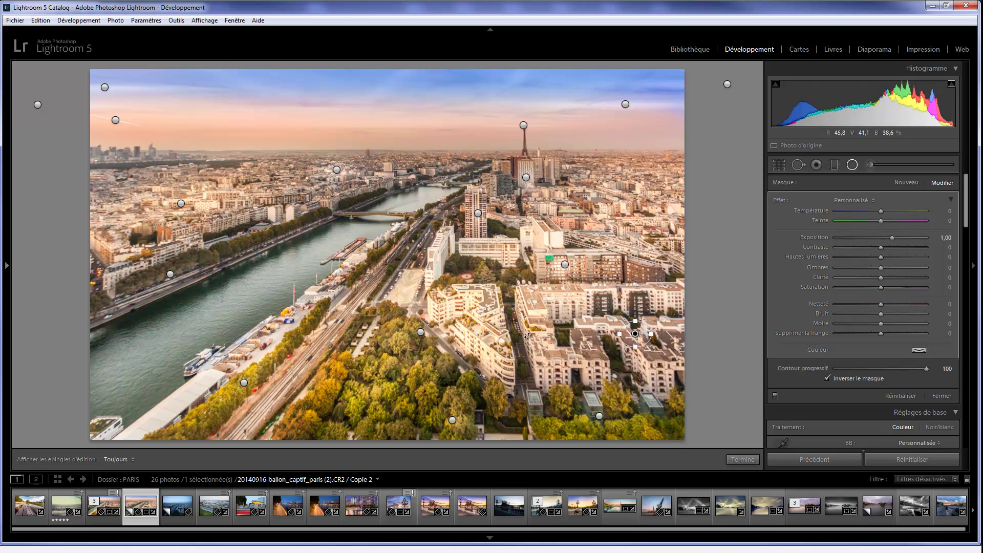
left_click_drag(640, 277, 660, 282)
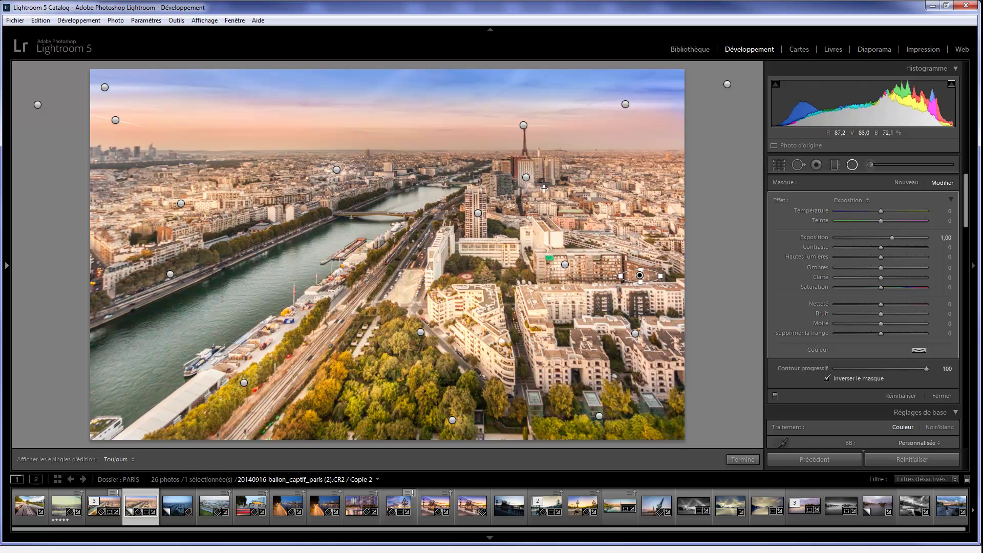
left_click(942, 396)
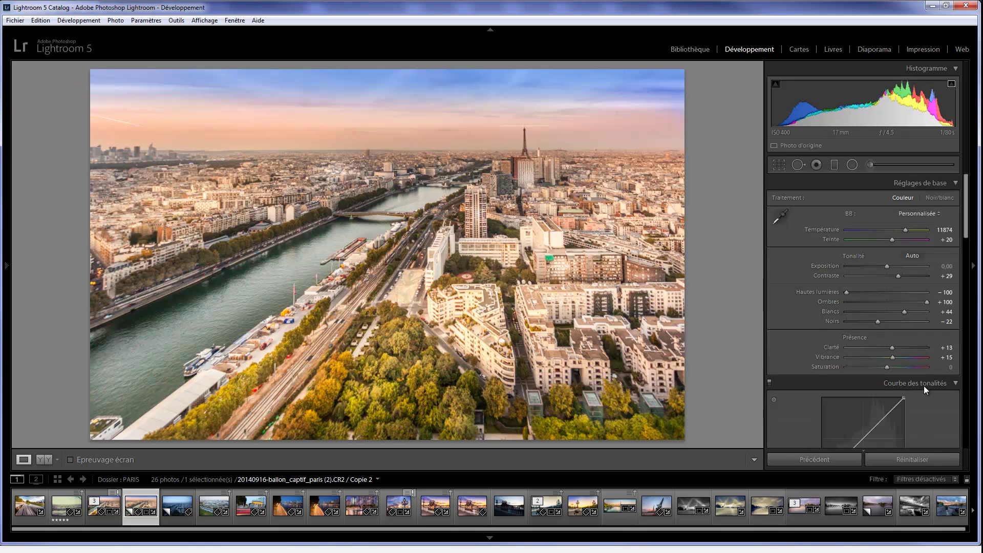
- Set luminance noise reduction to 27 with sharpening Amount 68, checking at 1:1 zoom
scroll(878, 356, "down", 1)
scroll(877, 352, "down", 1)
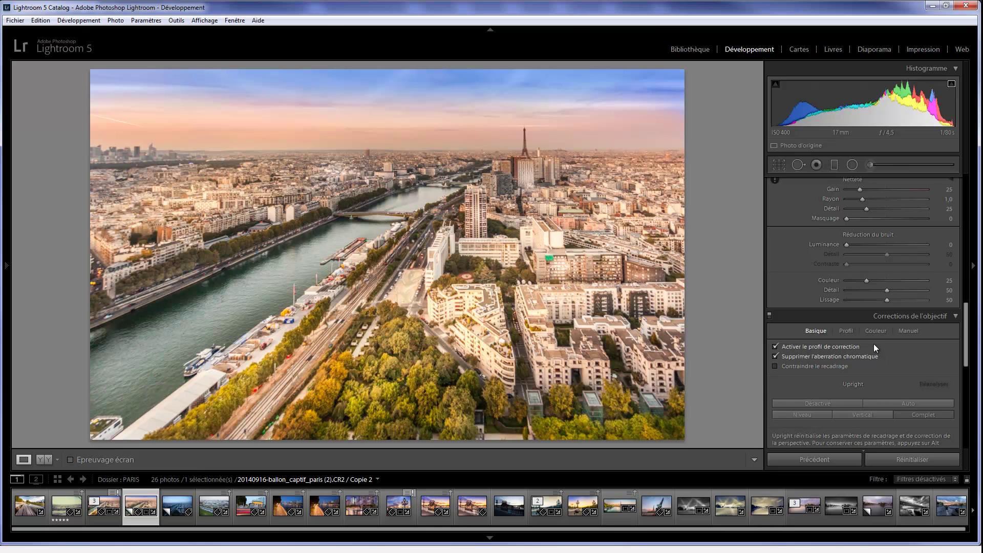
scroll(873, 343, "down", 1)
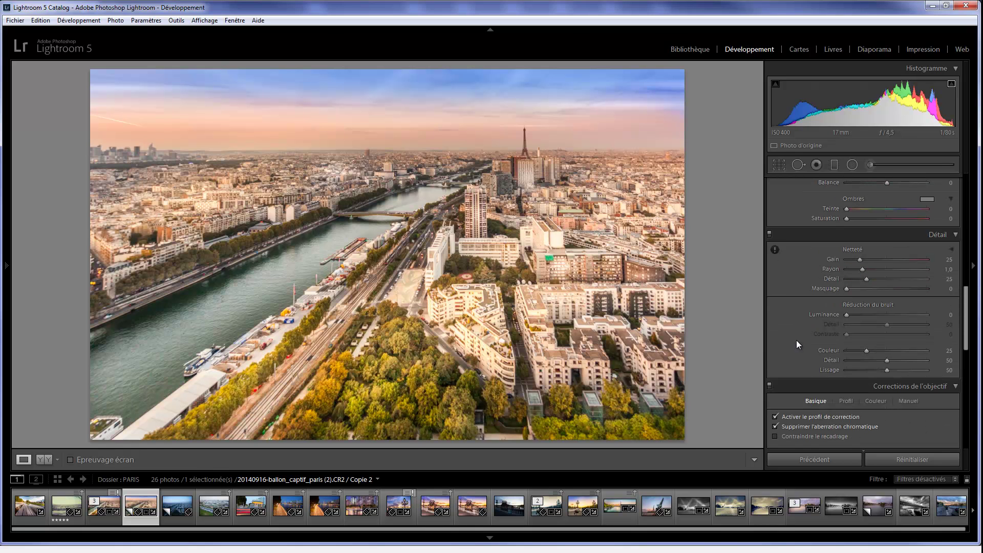
left_click(418, 304)
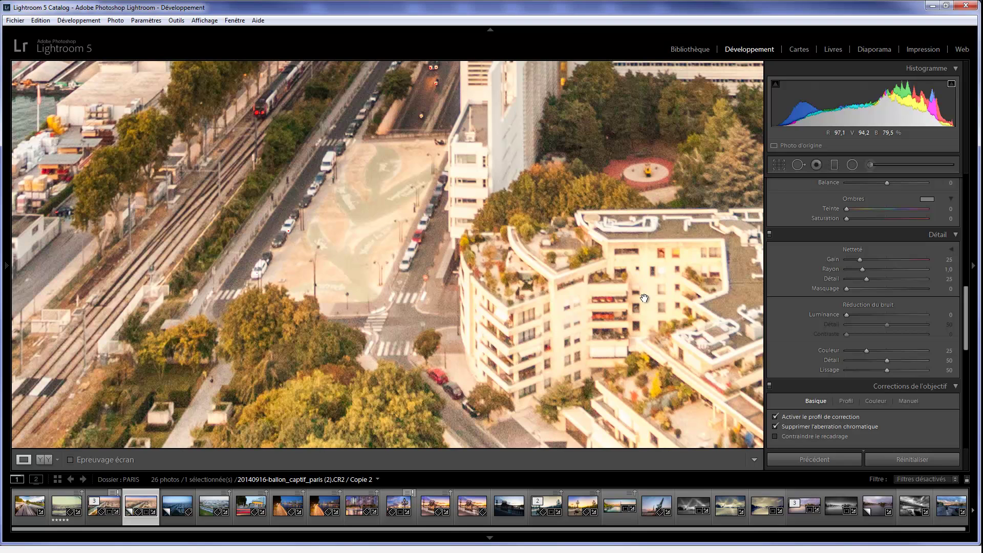
left_click_drag(846, 316, 868, 313)
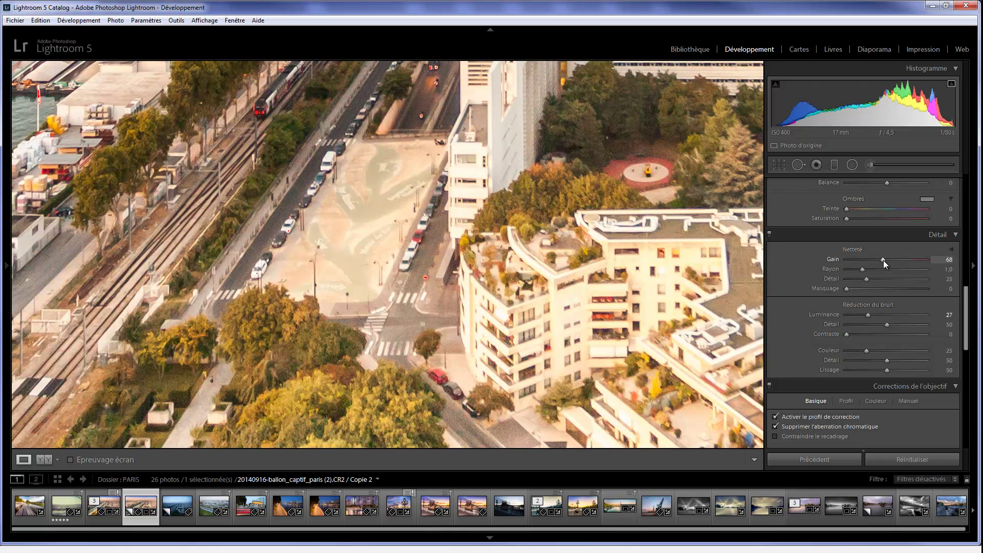
left_click(435, 271)
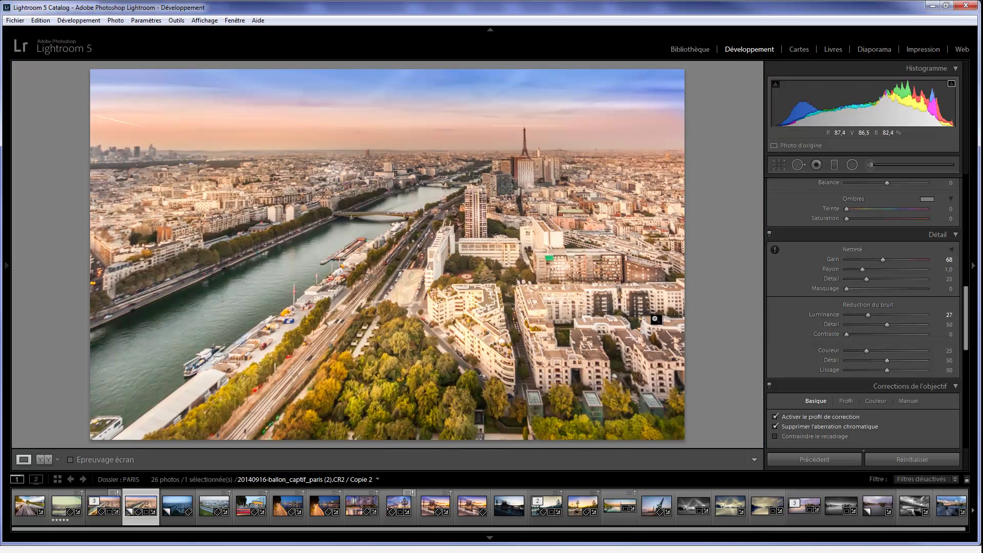
- Preview the edge mask with Alt and set sharpening Masking to 79
key("alt")
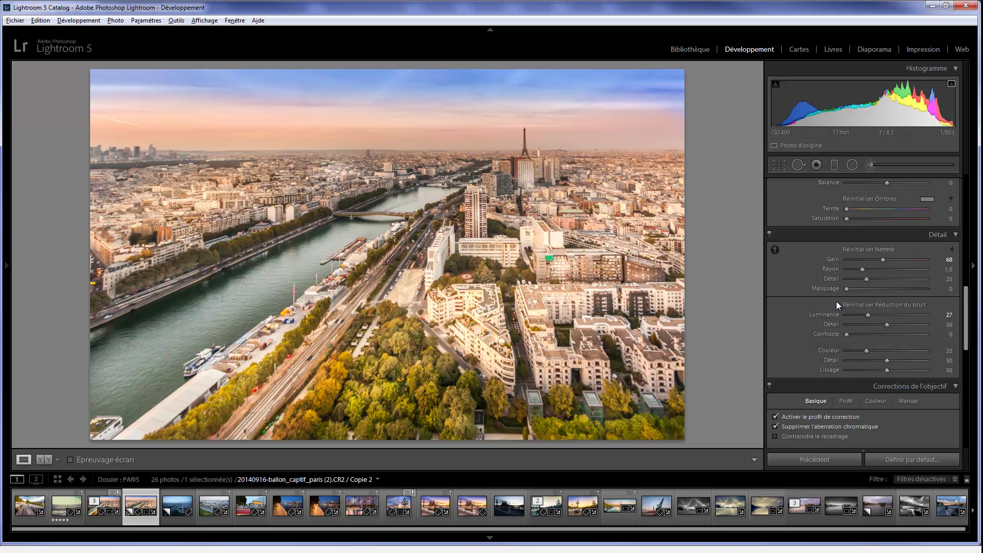
left_click_drag(850, 289, 908, 290)
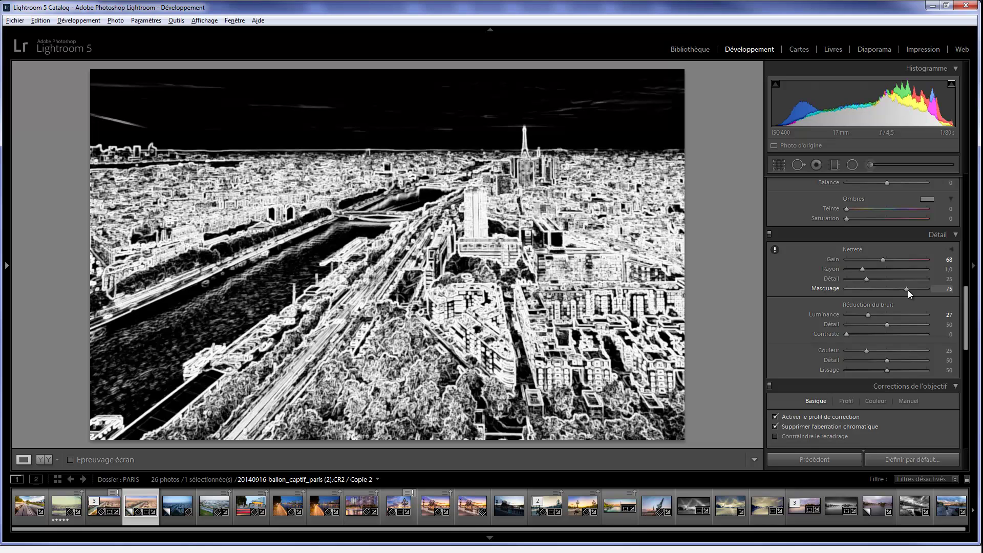
left_click_drag(908, 289, 908, 290)
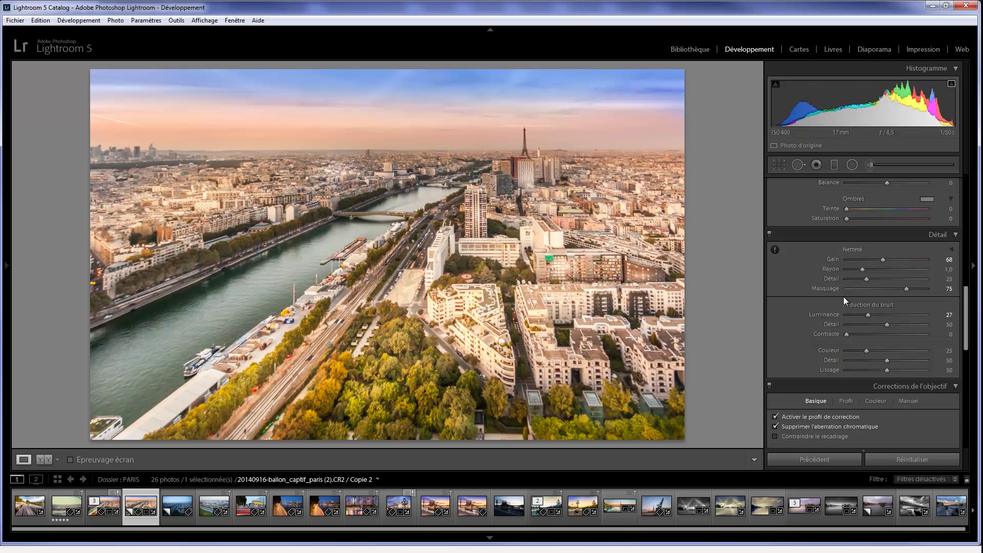
left_click(905, 290, "alt")
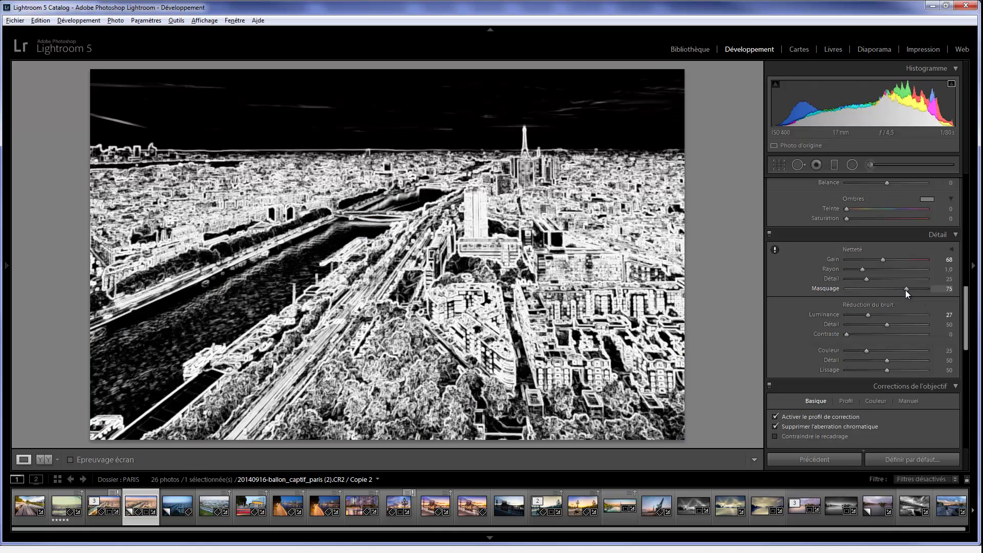
left_click_drag(910, 288, 910, 288)
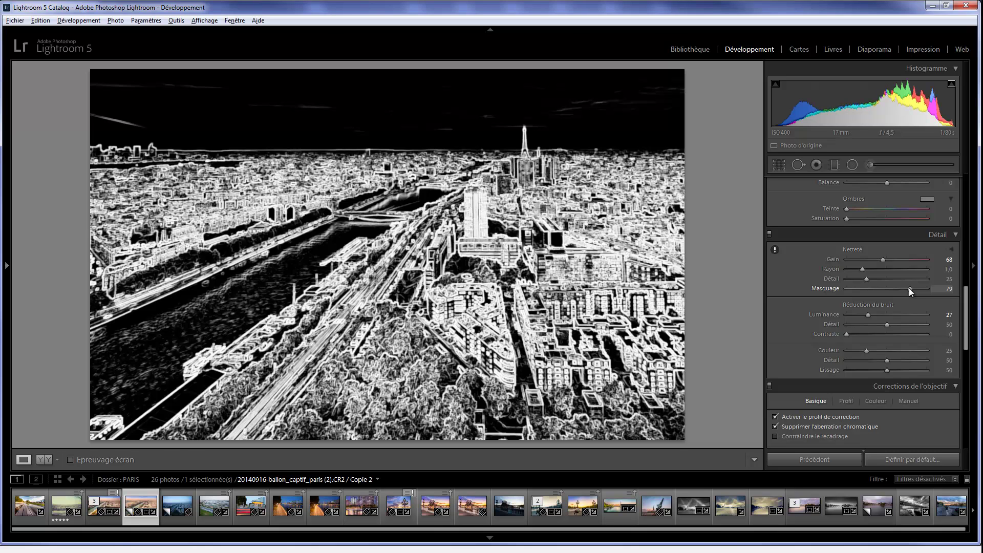
left_click_drag(908, 287, 907, 288)
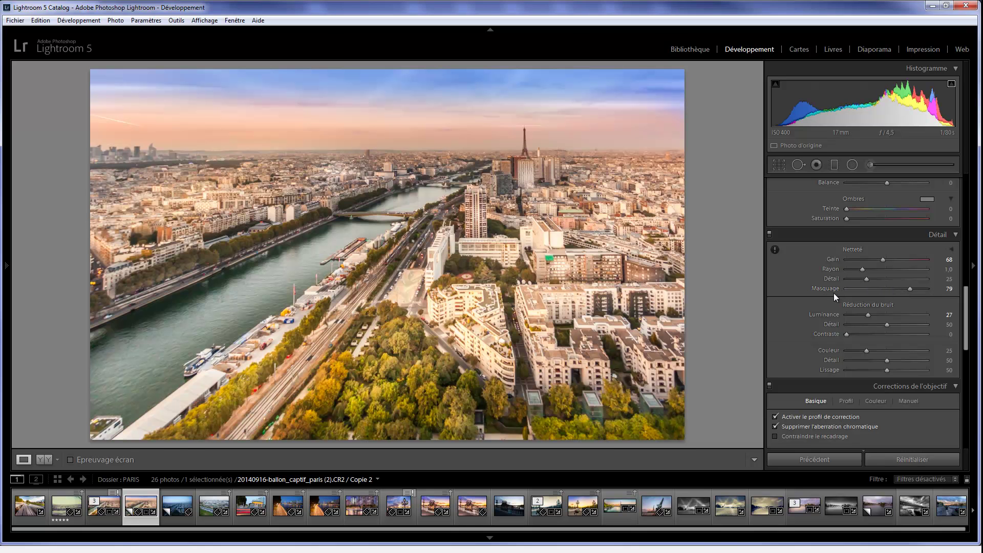
scroll(834, 294, "up", 10)
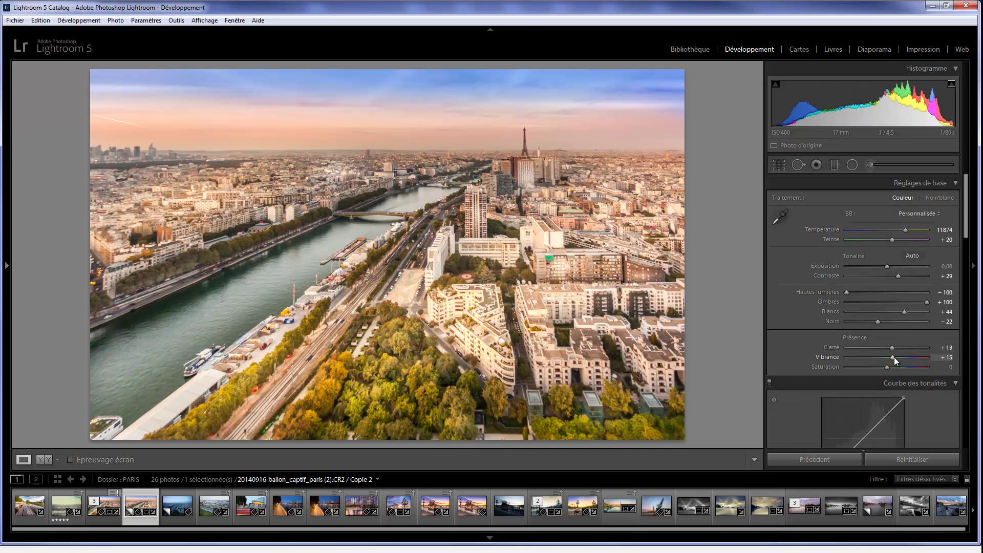
- Raise Vibrance to +55, then reset all develop settings to show the blue original
left_click_drag(893, 358, 908, 357)
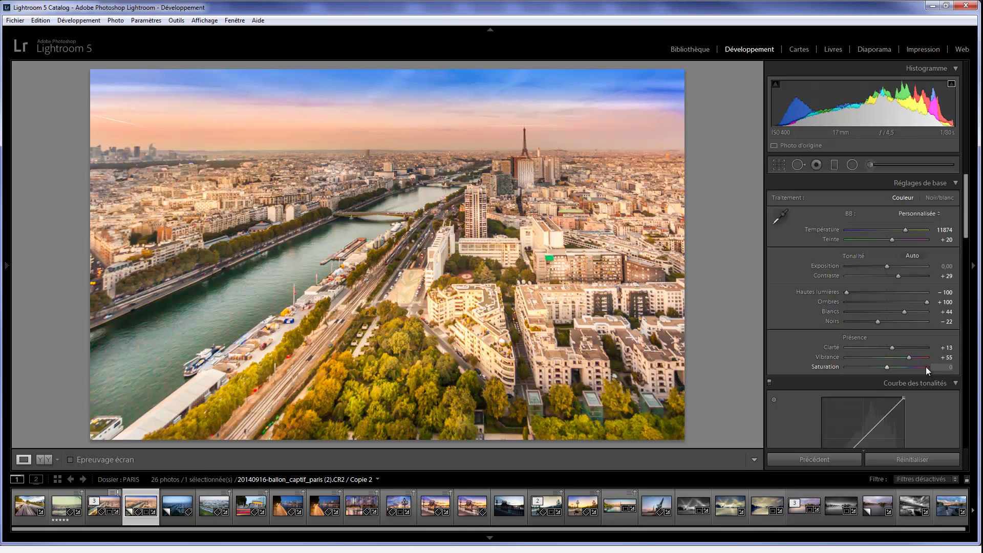
left_click(925, 462)
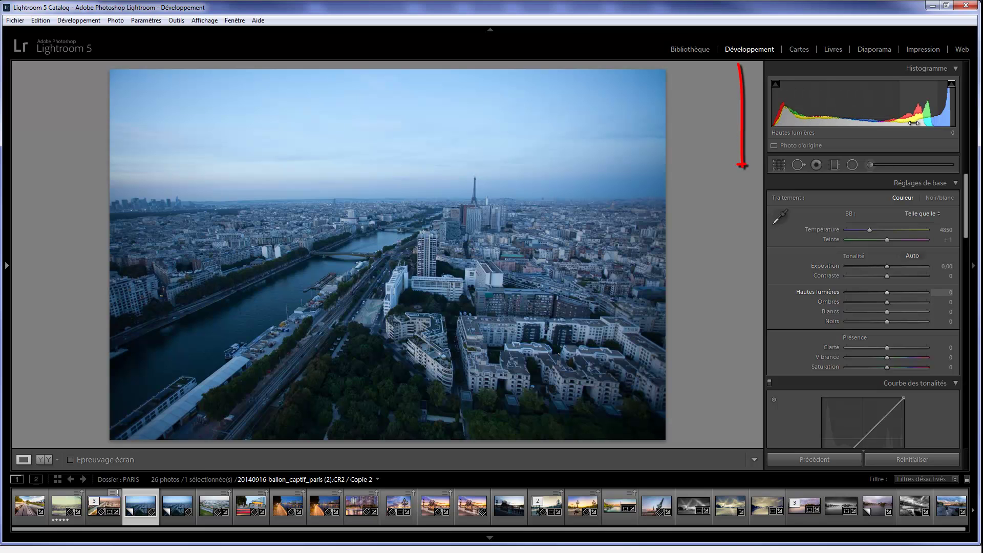
- Undo the reset to restore temperature 11874, tint +20, contrast +29 and vibrance +55
key("ctrl+z")
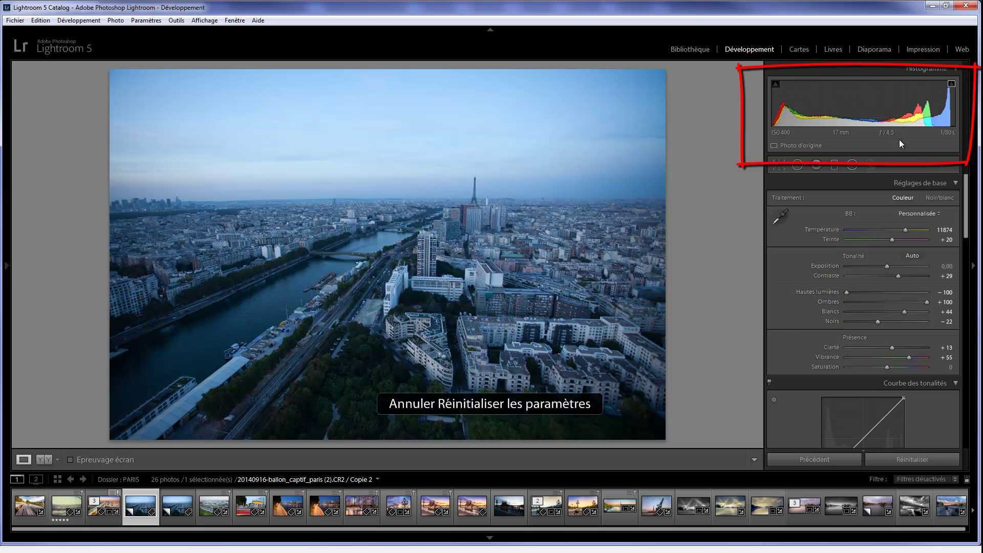